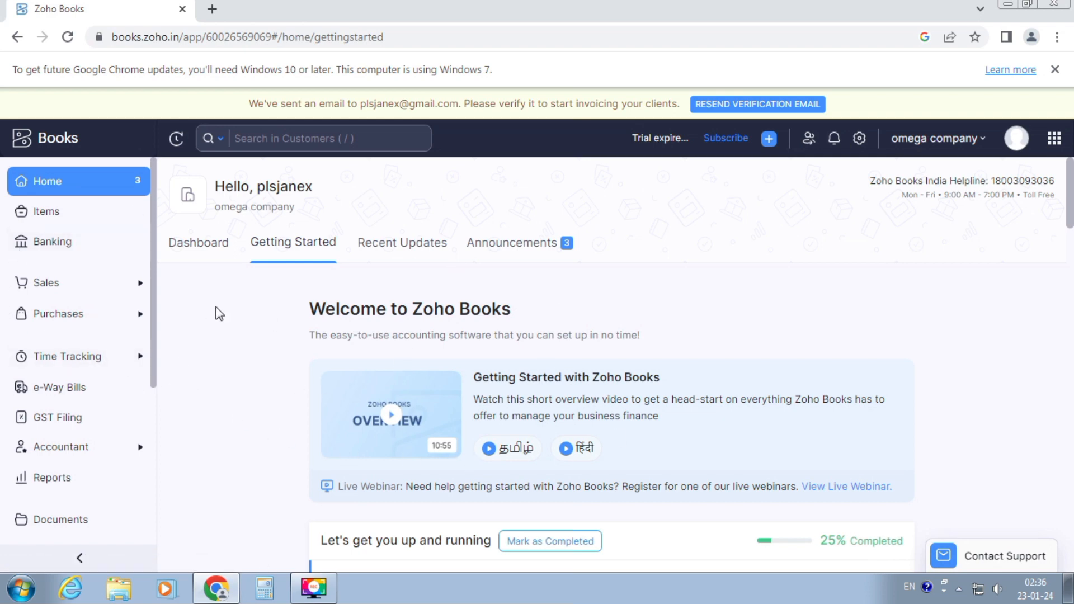
# Start a new purchase bill and open the form for adding a new vendor from its vendor field.
pyautogui.click(76, 320)
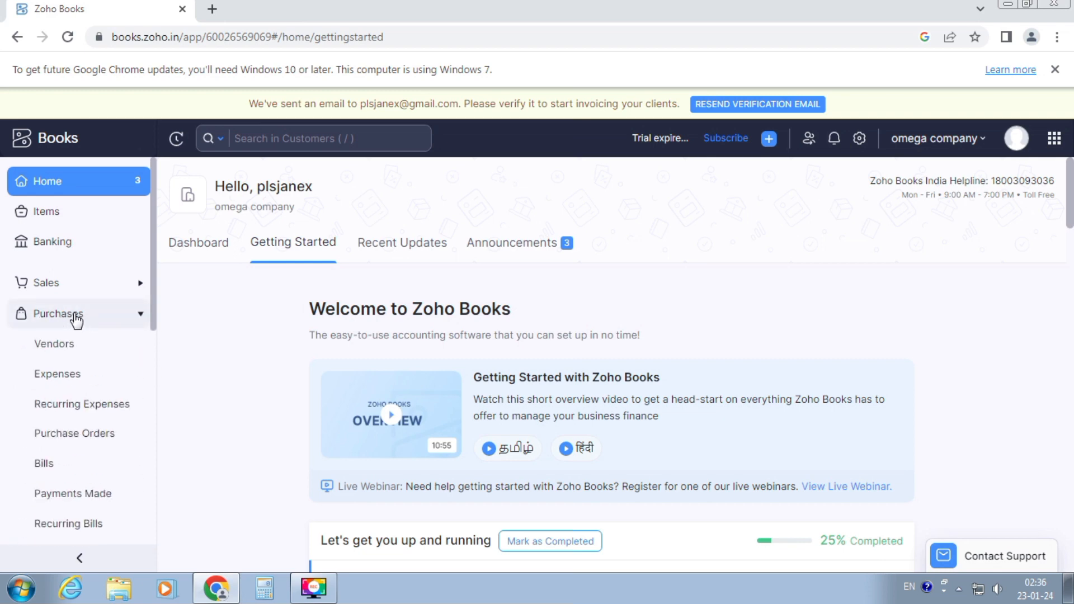
pyautogui.click(48, 467)
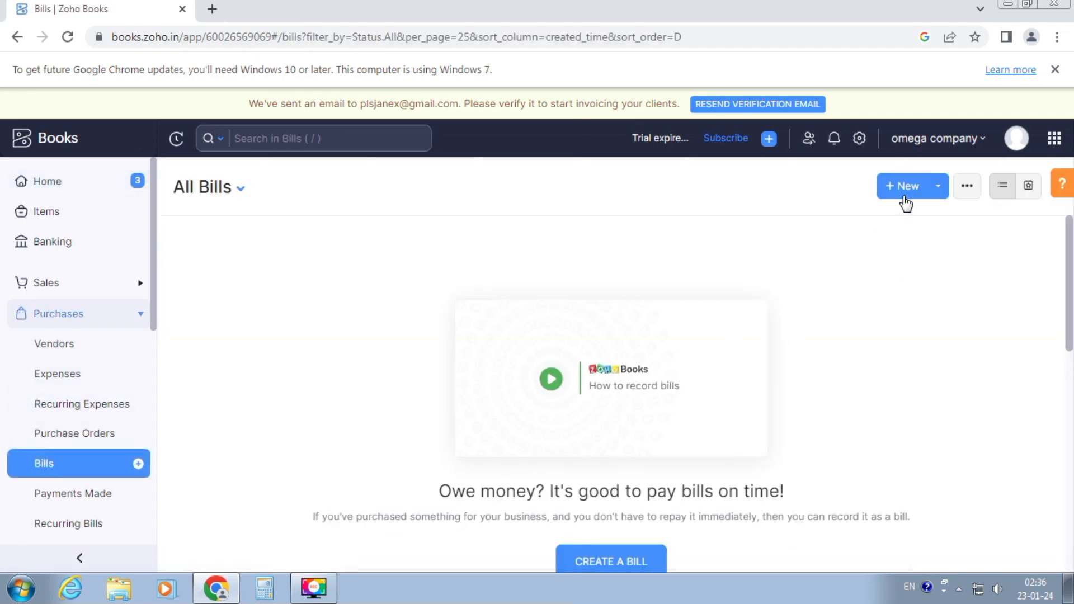
pyautogui.click(904, 190)
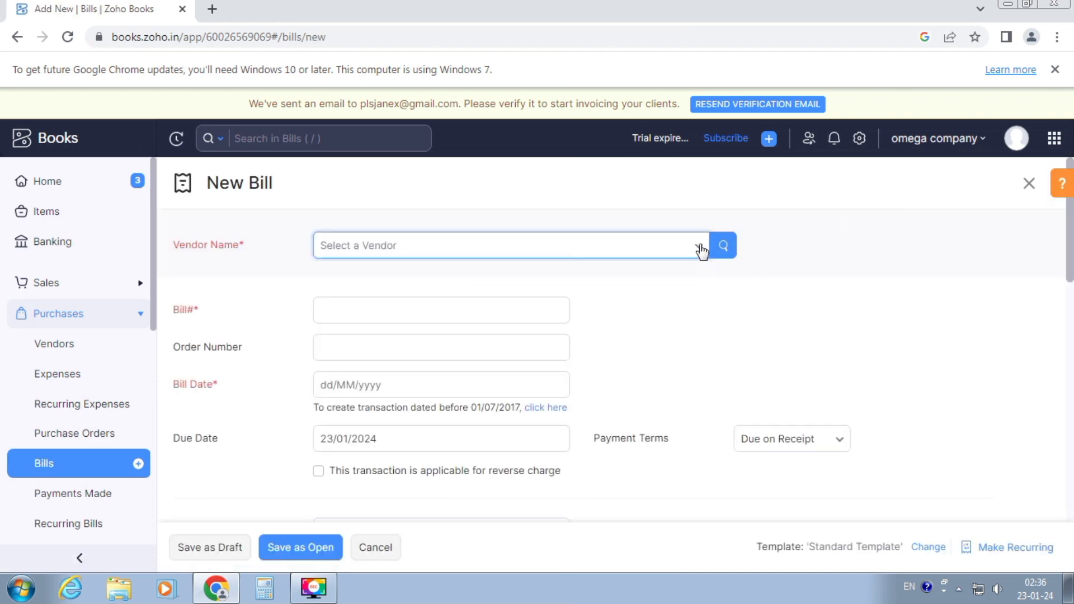
pyautogui.click(702, 251)
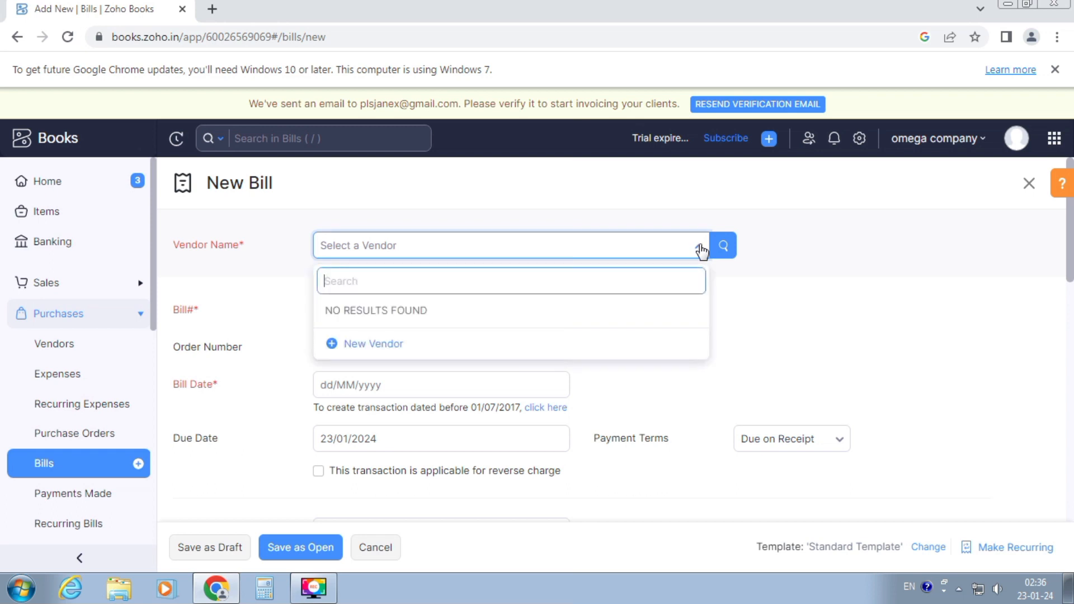
pyautogui.click(378, 346)
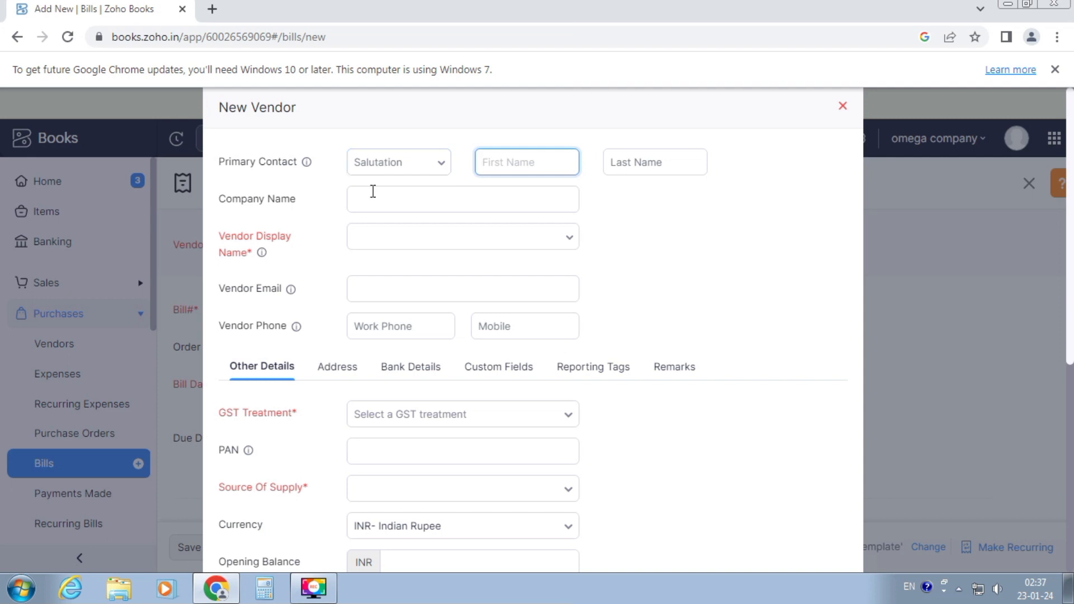
# Enter Abc company as the new vendor's company name and choose it as the vendor display name.
pyautogui.click(383, 198)
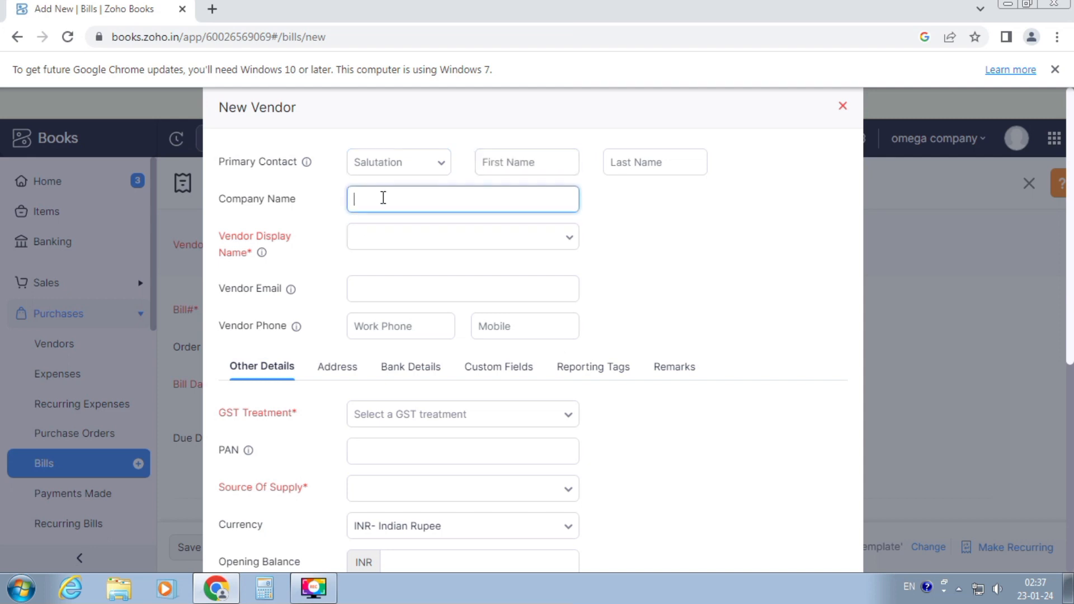
pyautogui.write('Abc company')
pyautogui.click(565, 244)
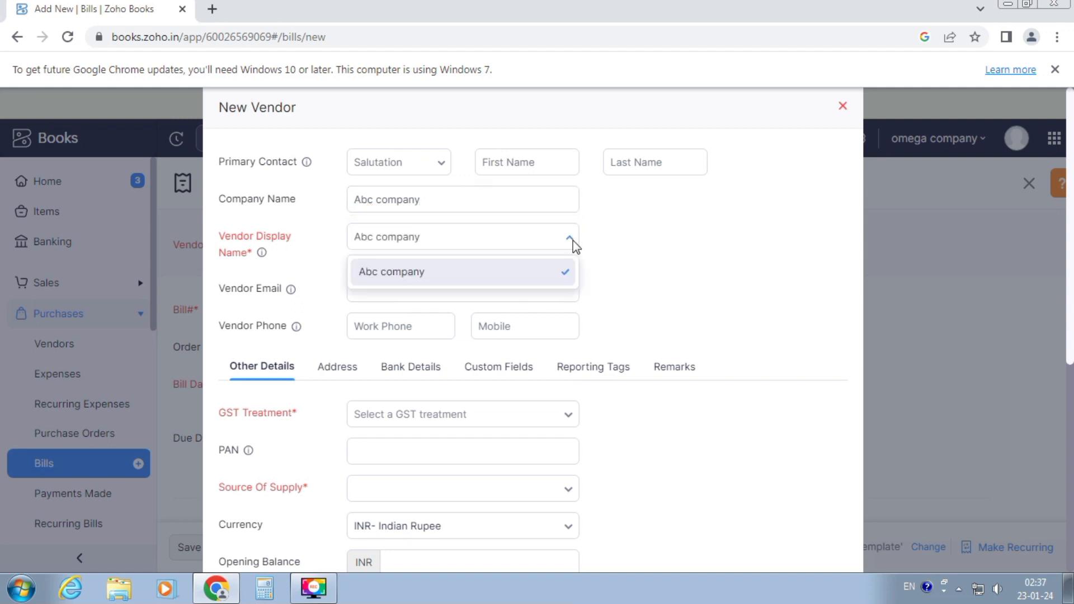
pyautogui.click(413, 274)
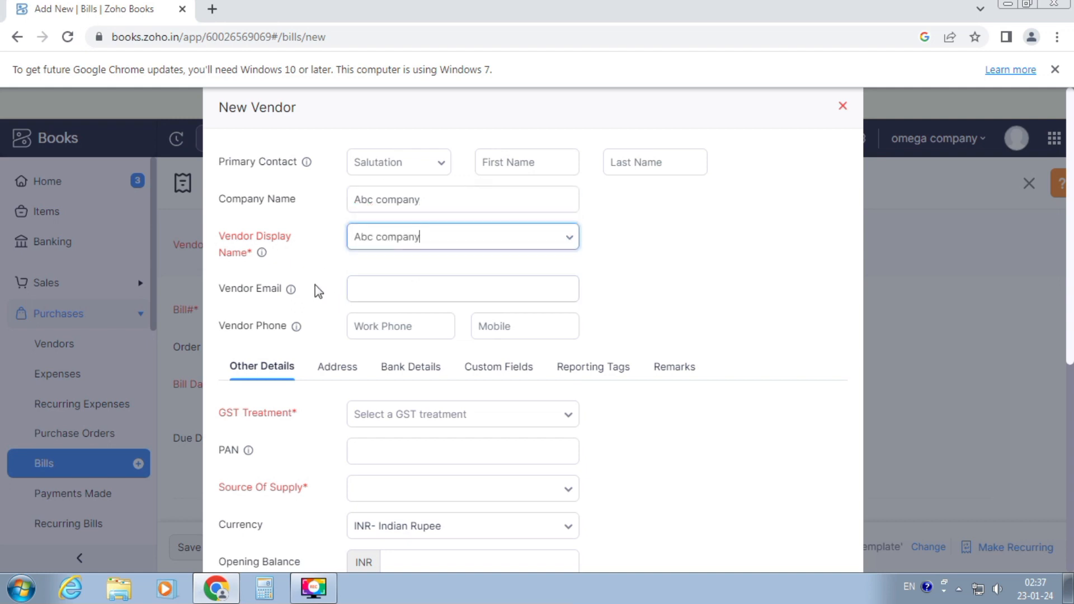
# Set the vendor's GST treatment to Registered Business - Regular and enter the vendor's GSTIN.
pyautogui.click(570, 423)
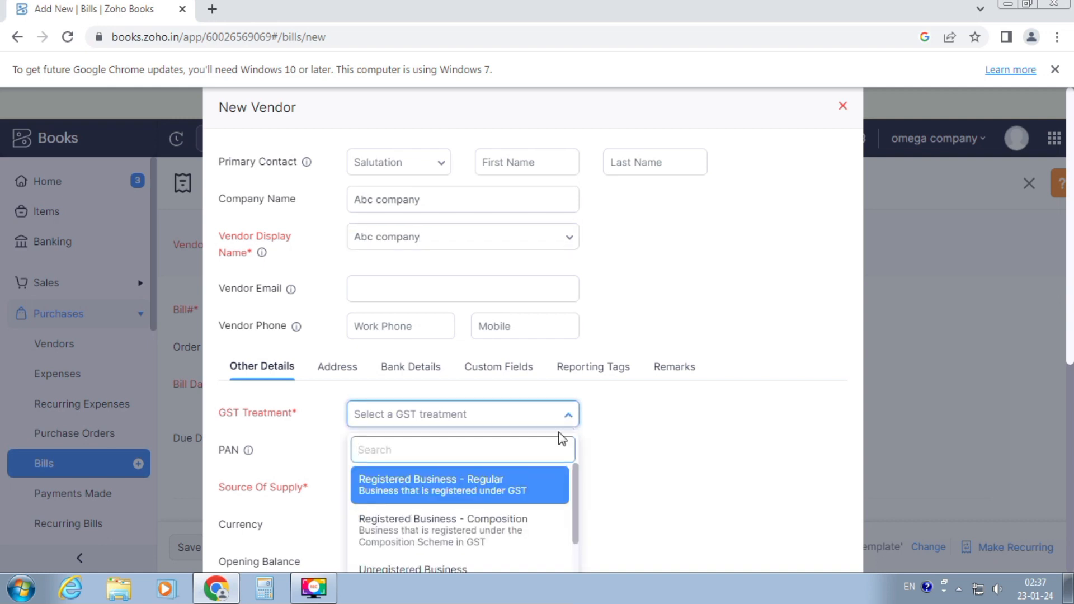
pyautogui.click(435, 488)
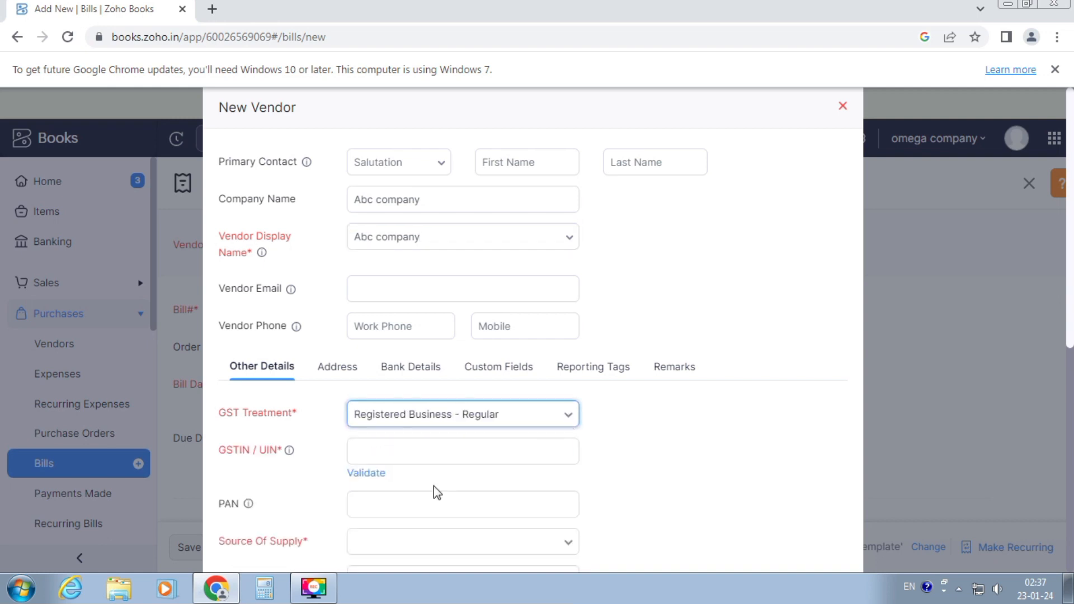
pyautogui.moveTo(278, 444)
pyautogui.click(371, 450)
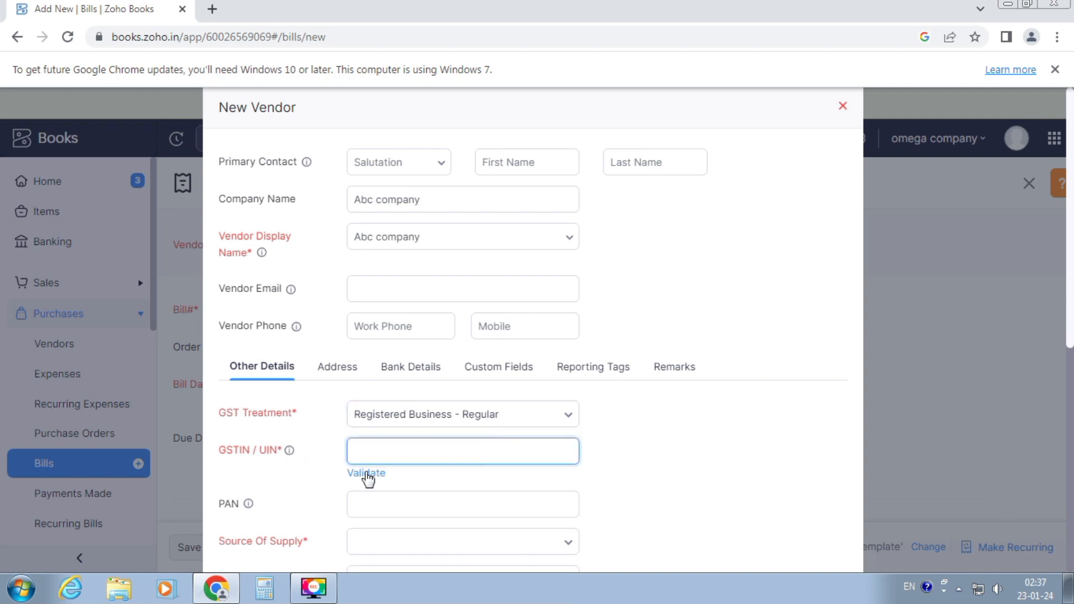
pyautogui.write('32AAAAA012345')
pyautogui.write('kM')
pyautogui.press('BackSpace')
pyautogui.press('BackSpace')
pyautogui.write('KM')
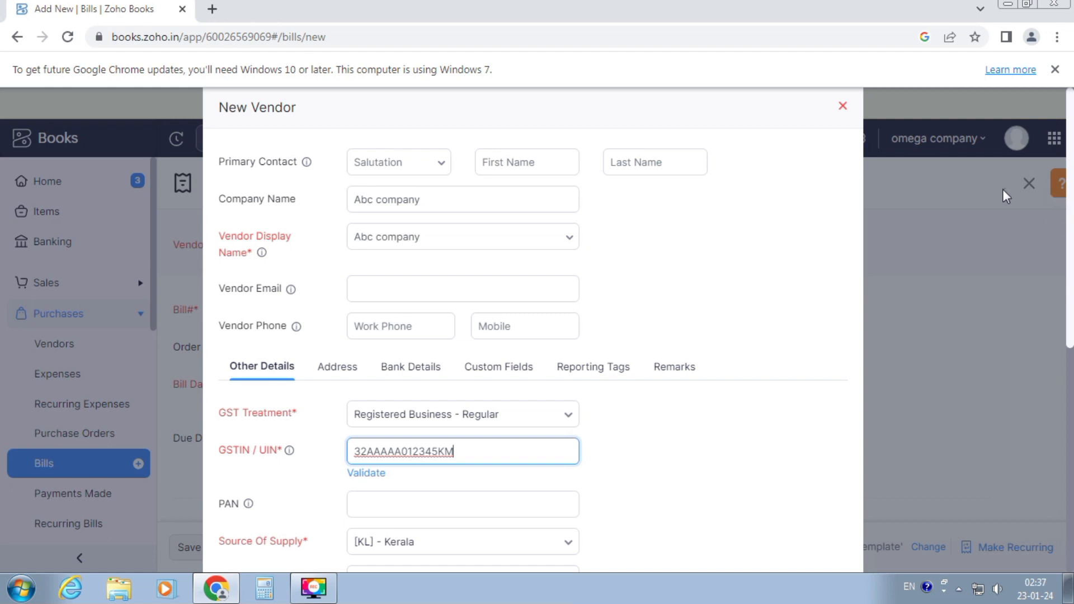
# Save the new vendor with the remaining details left at their defaults.
pyautogui.moveTo(1069, 219); pyautogui.dragTo(1018, 358)
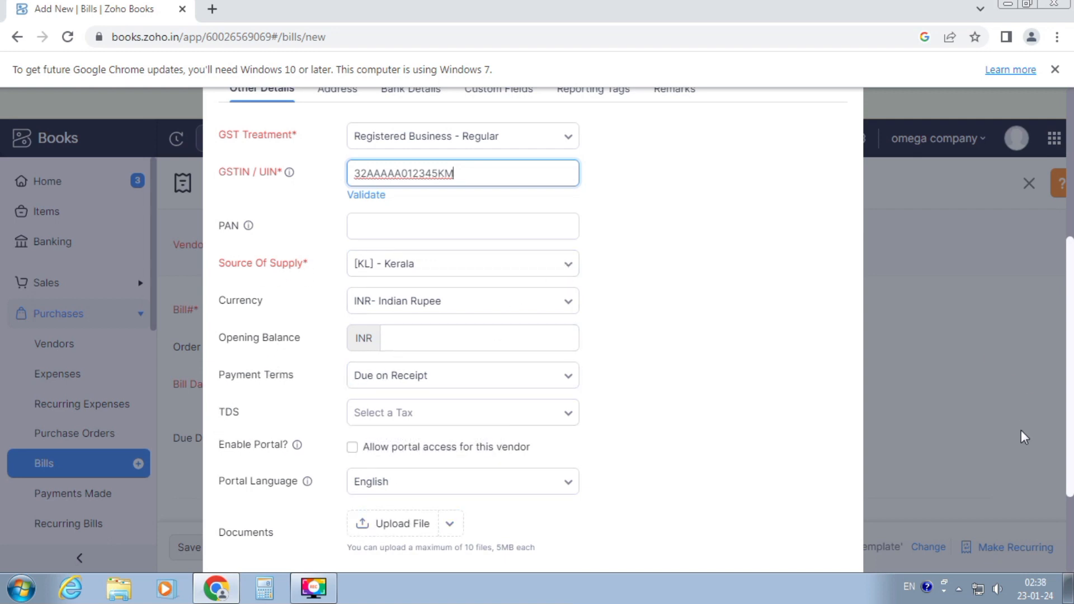
pyautogui.scroll(-3, 1072, 331)
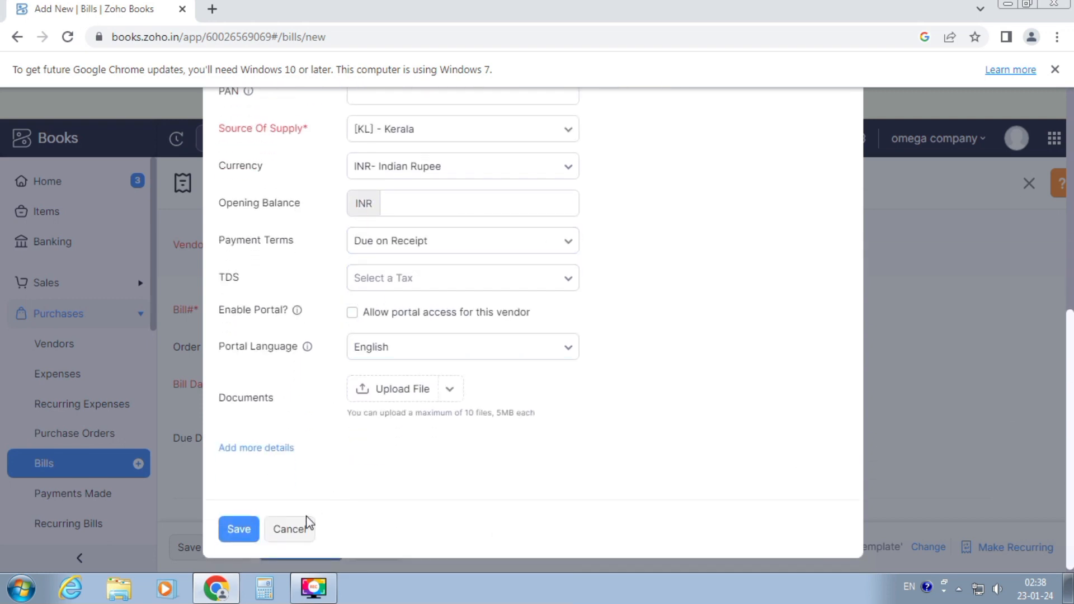
pyautogui.click(243, 532)
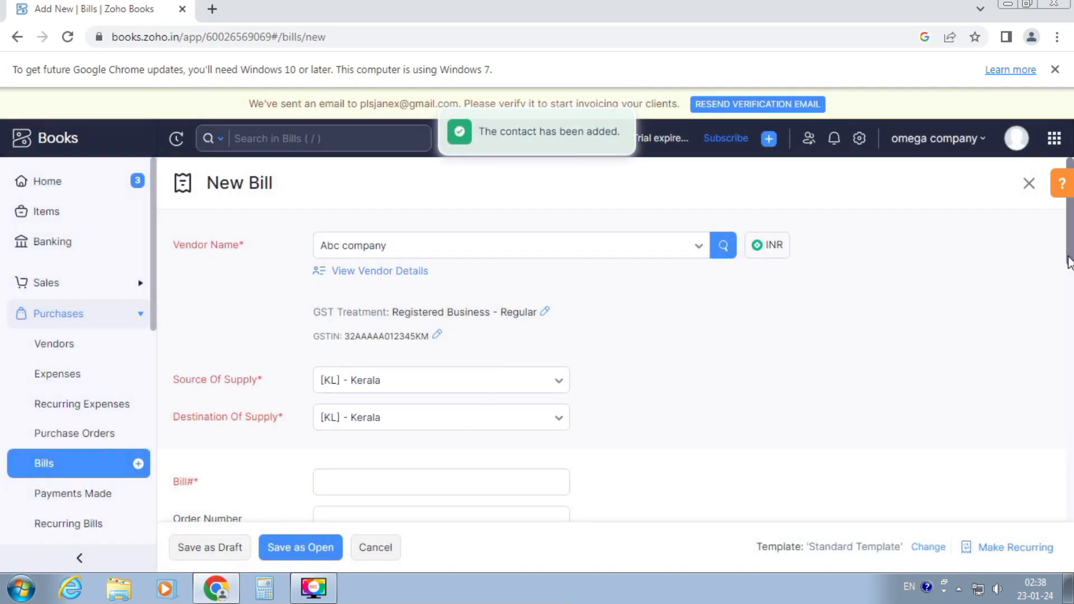
# Enter 12001 as the bill number and set the bill date to 23/01/2024.
pyautogui.moveTo(1071, 256); pyautogui.dragTo(1072, 308)
pyautogui.click(383, 297)
pyautogui.write('12001')
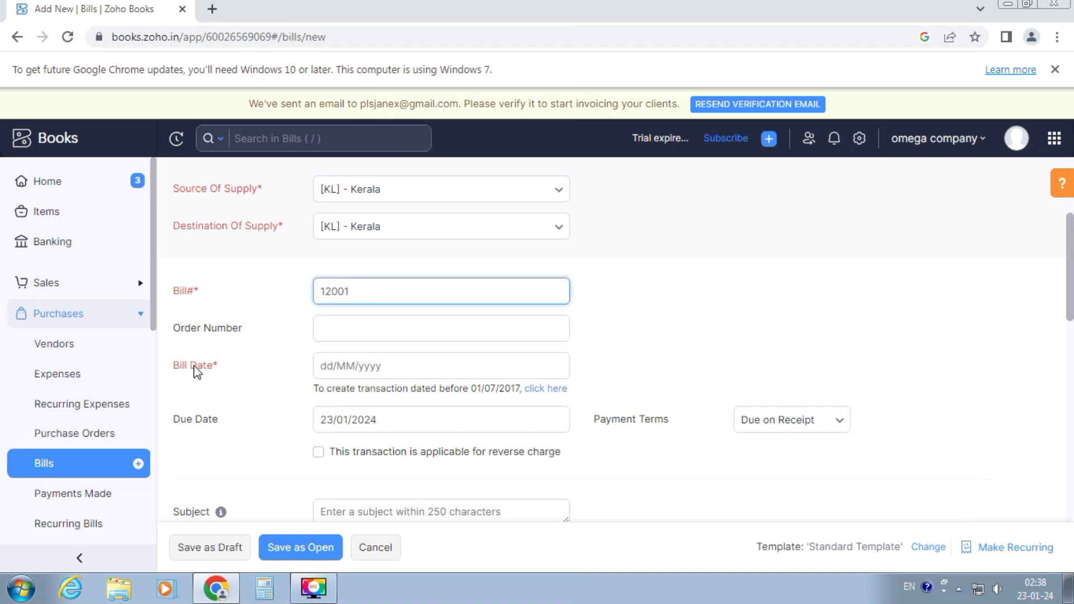
pyautogui.click(336, 366)
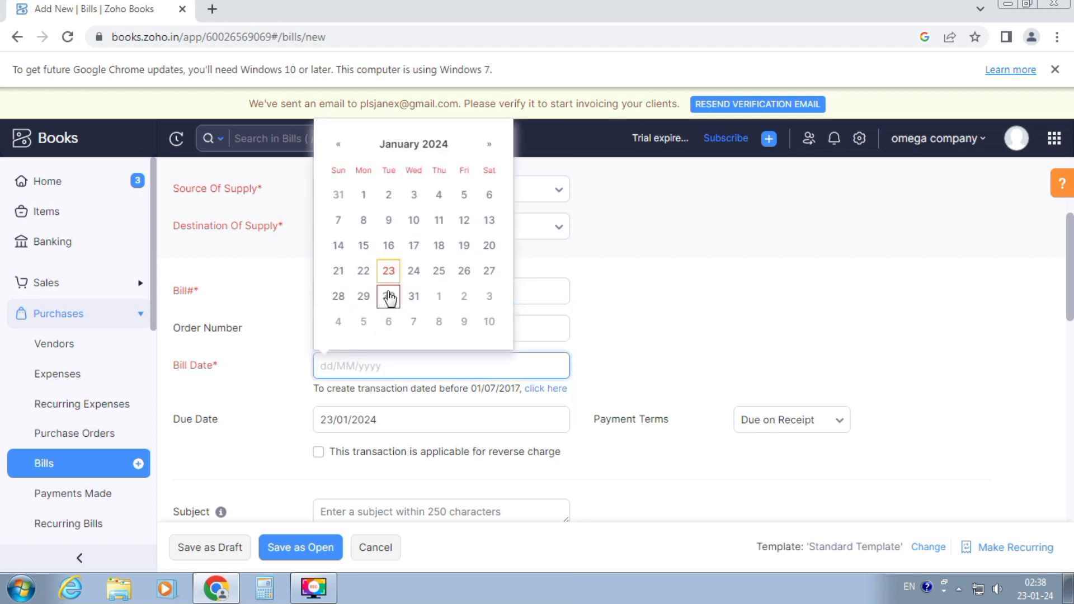
pyautogui.click(389, 273)
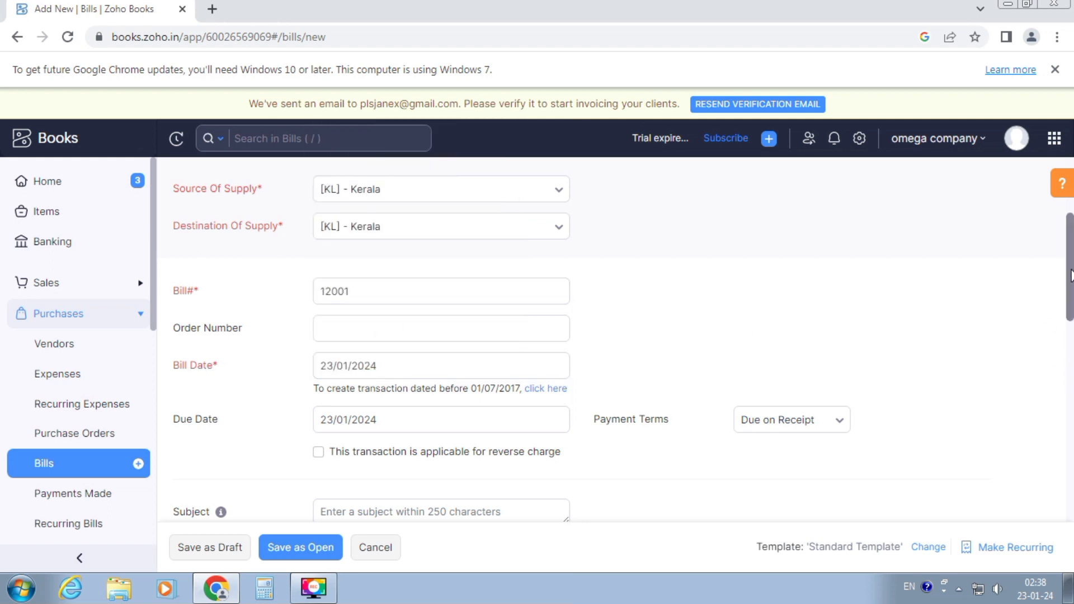
# Add the item Realme C3 to the bill's item table with a quantity of 50.
pyautogui.moveTo(1071, 283); pyautogui.dragTo(1058, 391)
pyautogui.click(270, 356)
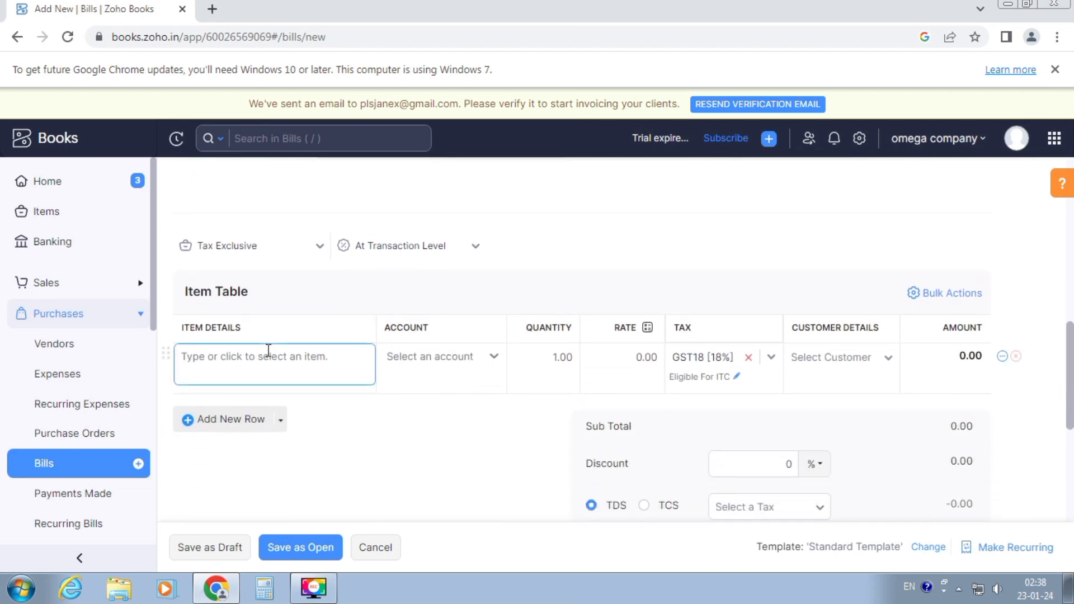
pyautogui.click(237, 371)
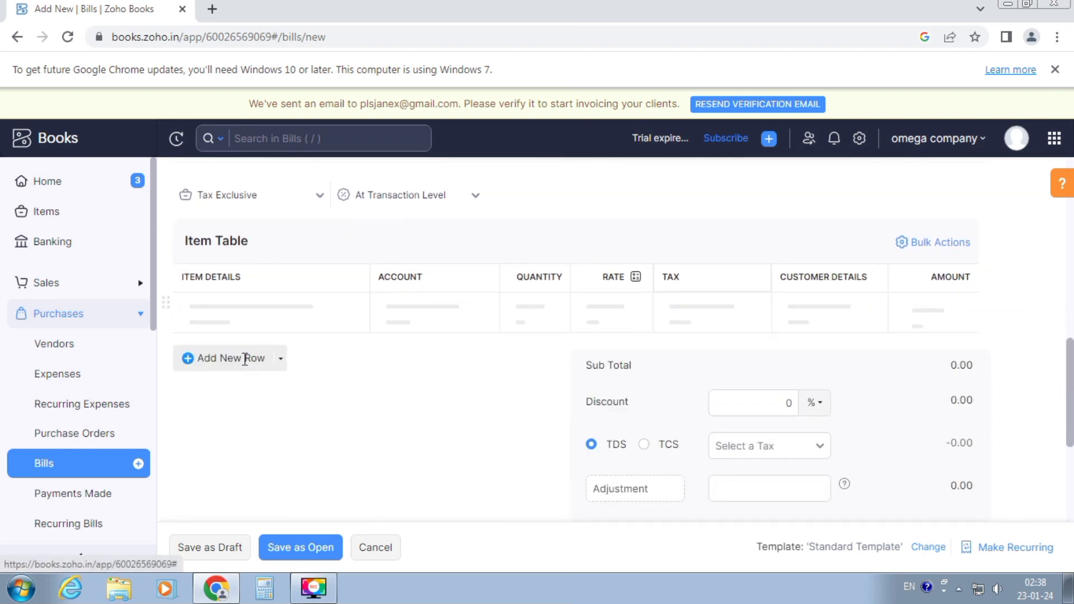
pyautogui.moveTo(537, 307); pyautogui.dragTo(600, 311)
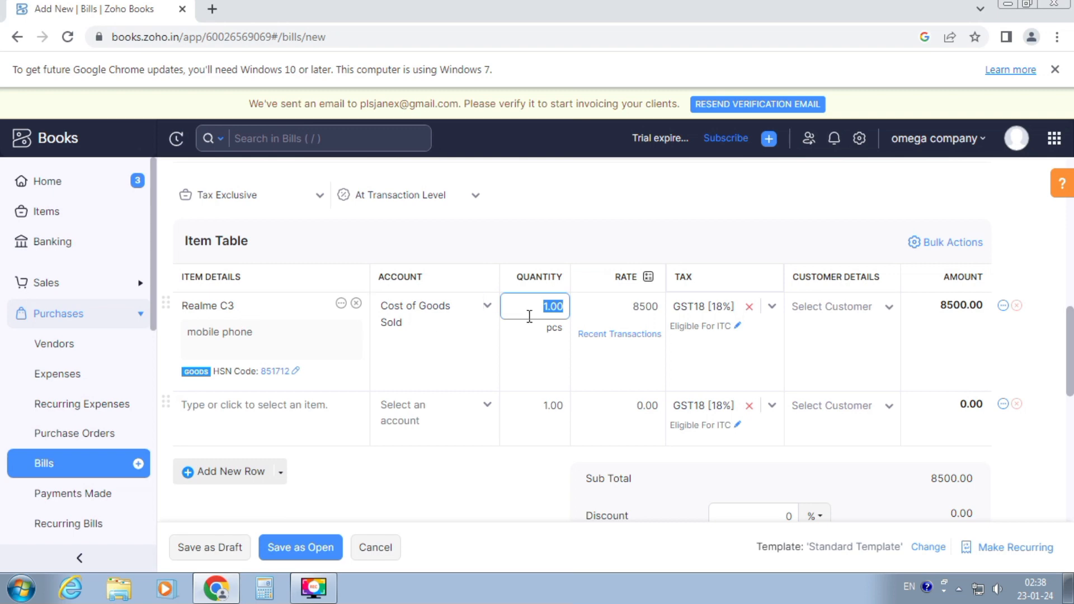
pyautogui.write('50')
pyautogui.click(633, 306)
# Add the item Redmi A1 to the second row of the item table with a quantity of 80.
pyautogui.click(207, 408)
pyautogui.click(211, 407)
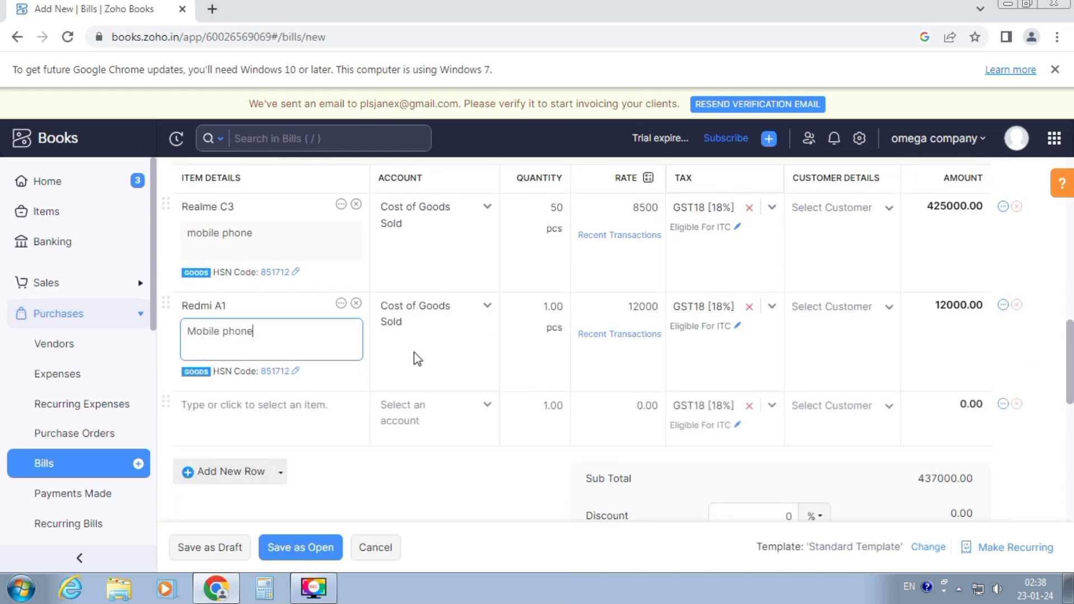
pyautogui.click(536, 307)
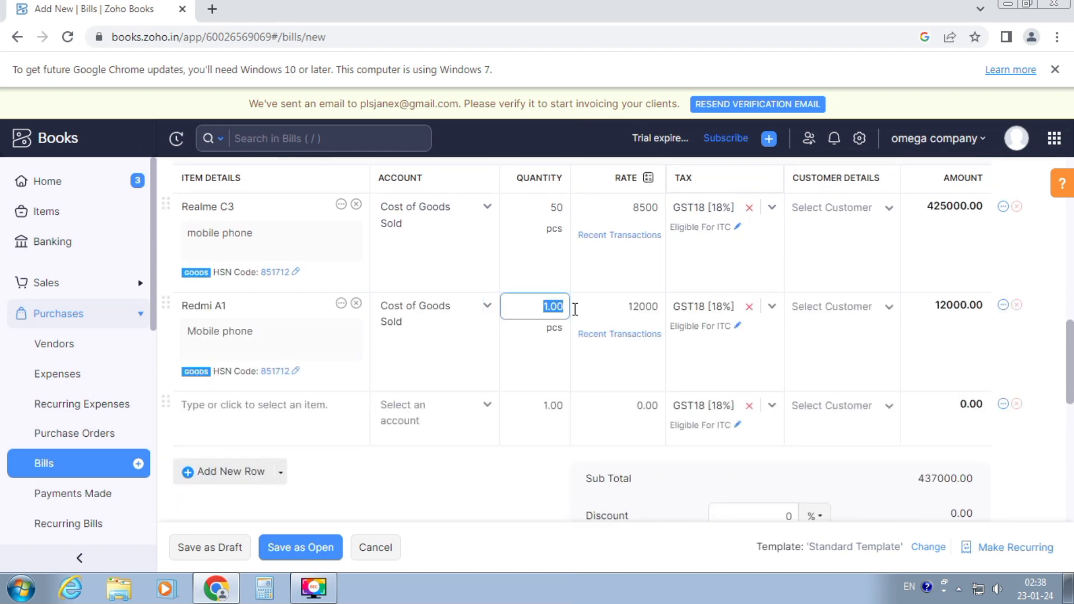
pyautogui.write('80')
pyautogui.click(578, 310)
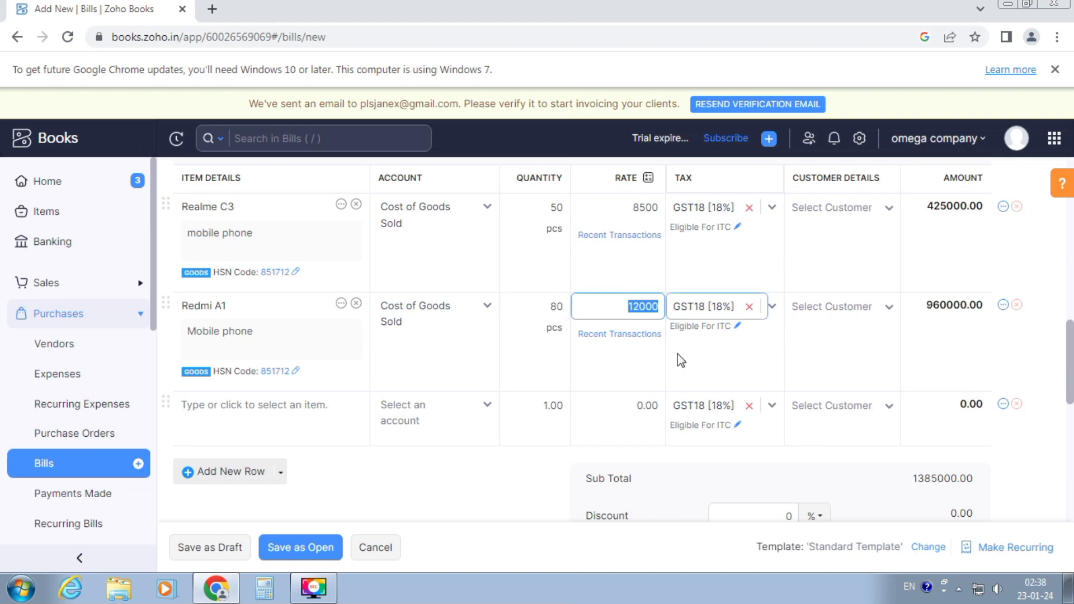
# Check the bill's taxes and total, save the bill as open, and return to the list of all bills.
pyautogui.moveTo(1069, 344); pyautogui.dragTo(1070, 381)
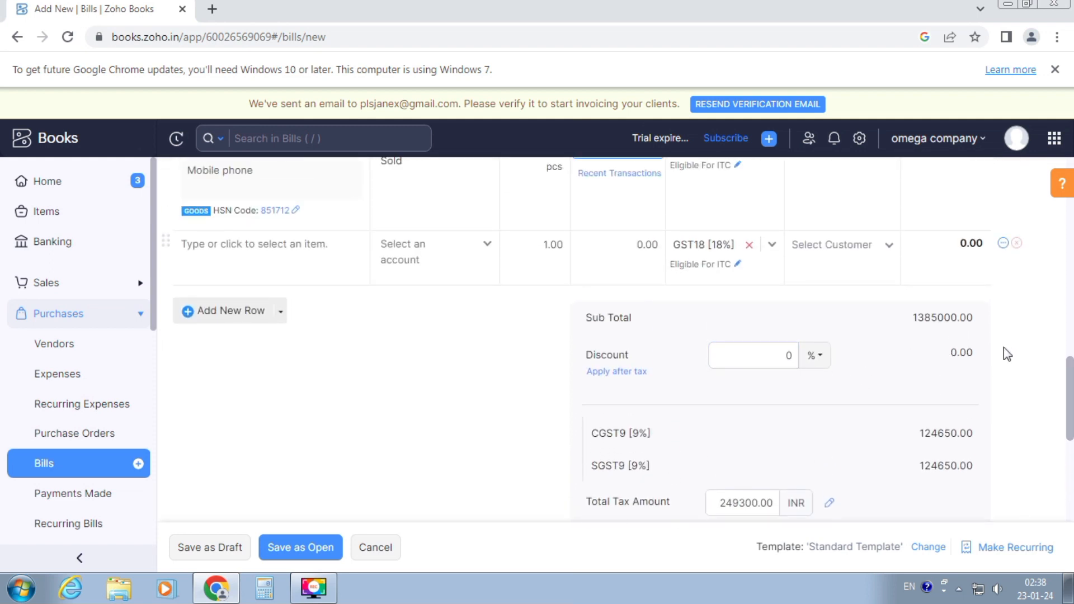
pyautogui.scroll(-3, 1068, 381)
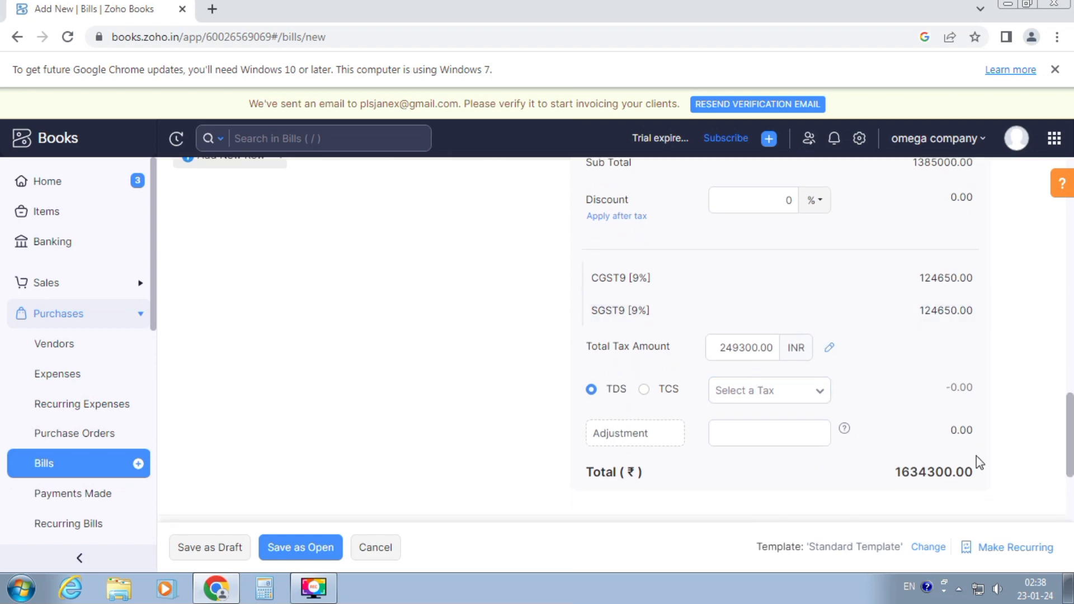
pyautogui.moveTo(1070, 422); pyautogui.dragTo(1070, 292)
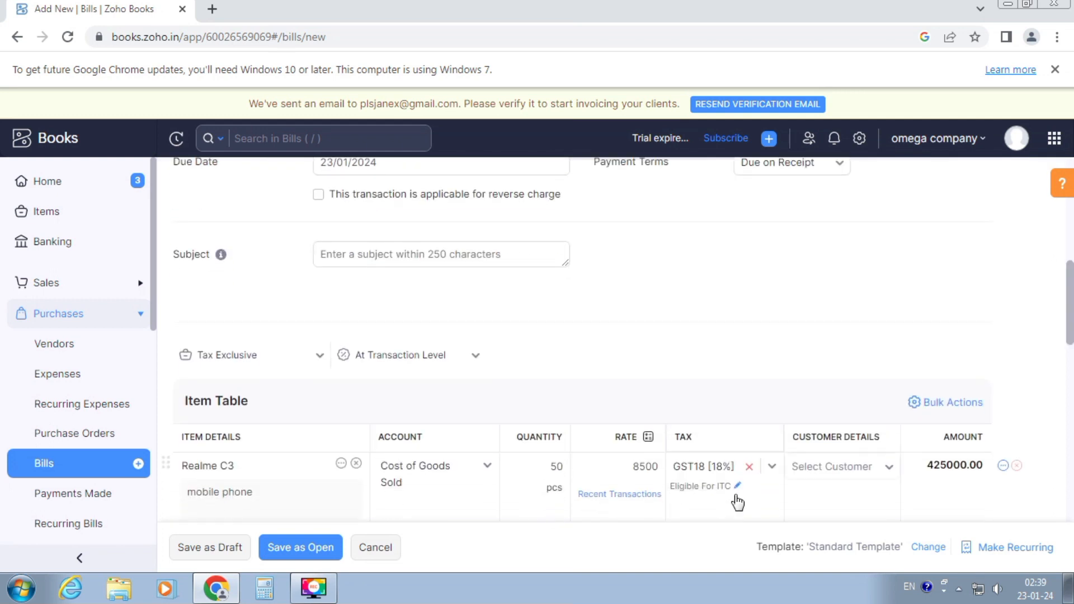
pyautogui.click(301, 548)
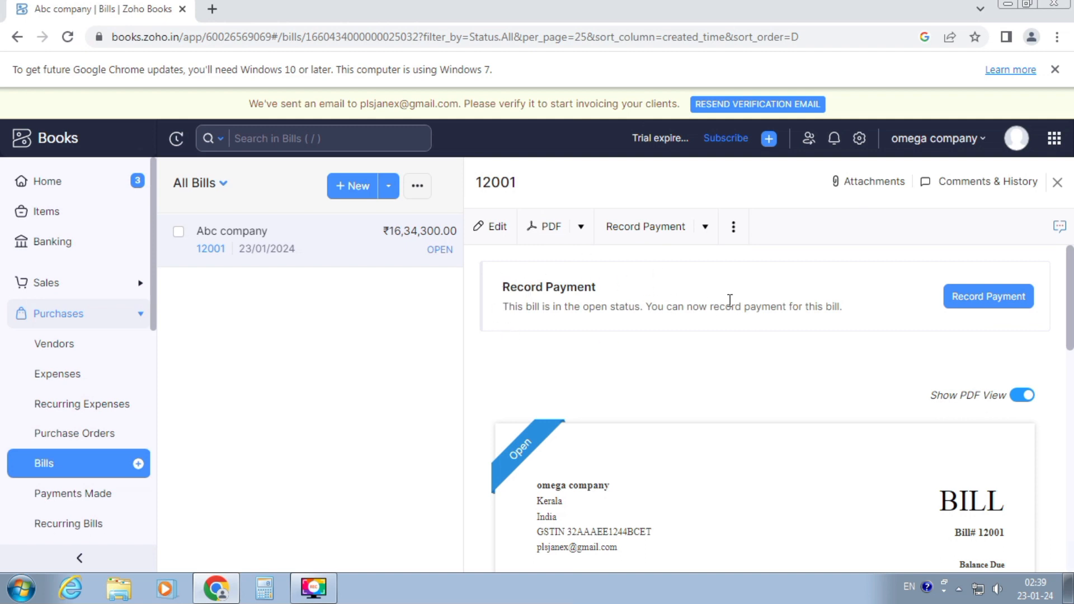
pyautogui.click(19, 38)
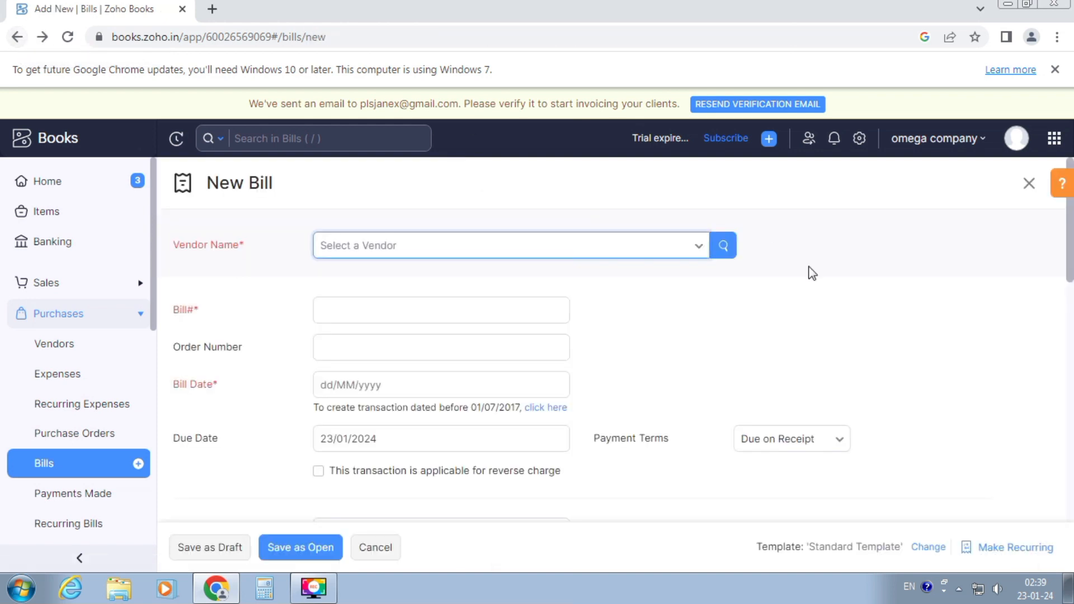
pyautogui.click(17, 38)
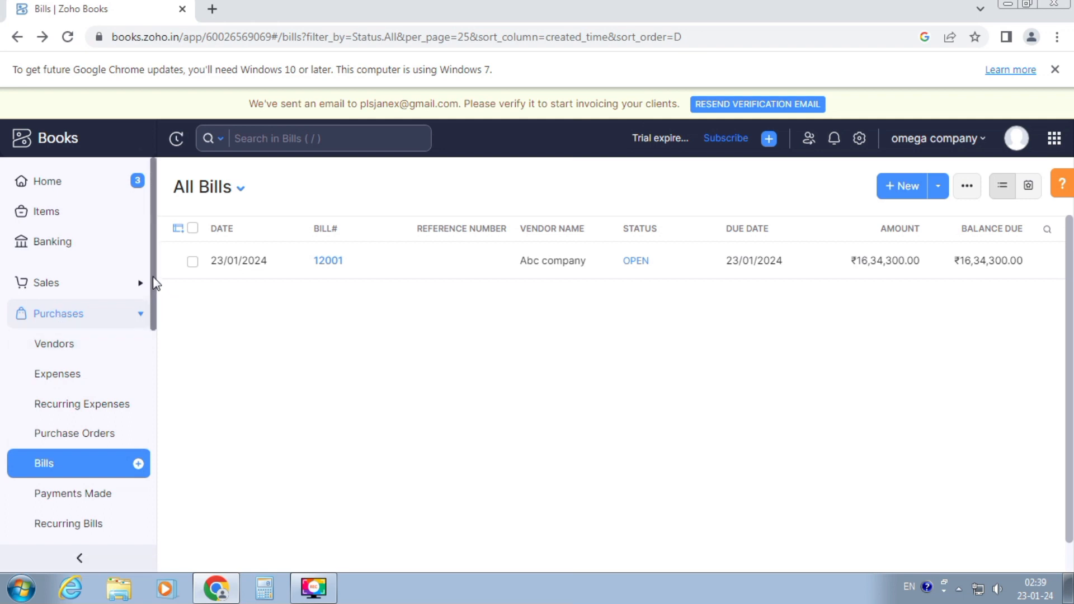
# Start a new vendor credit for the vendor Abc company and enter 80023 as the credit note number.
pyautogui.scroll(-2, 156, 299)
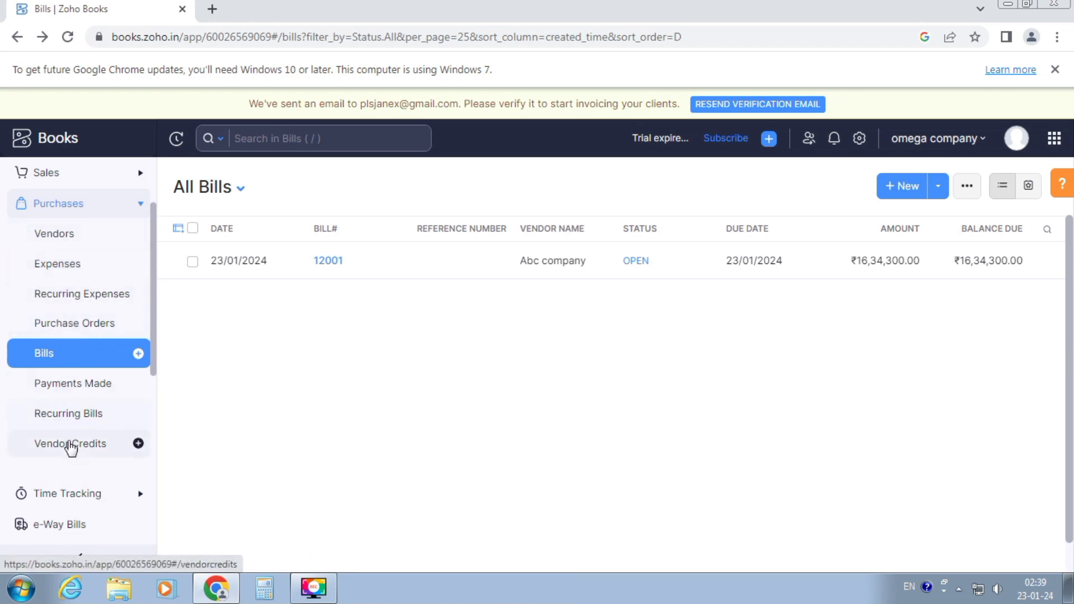
pyautogui.click(71, 445)
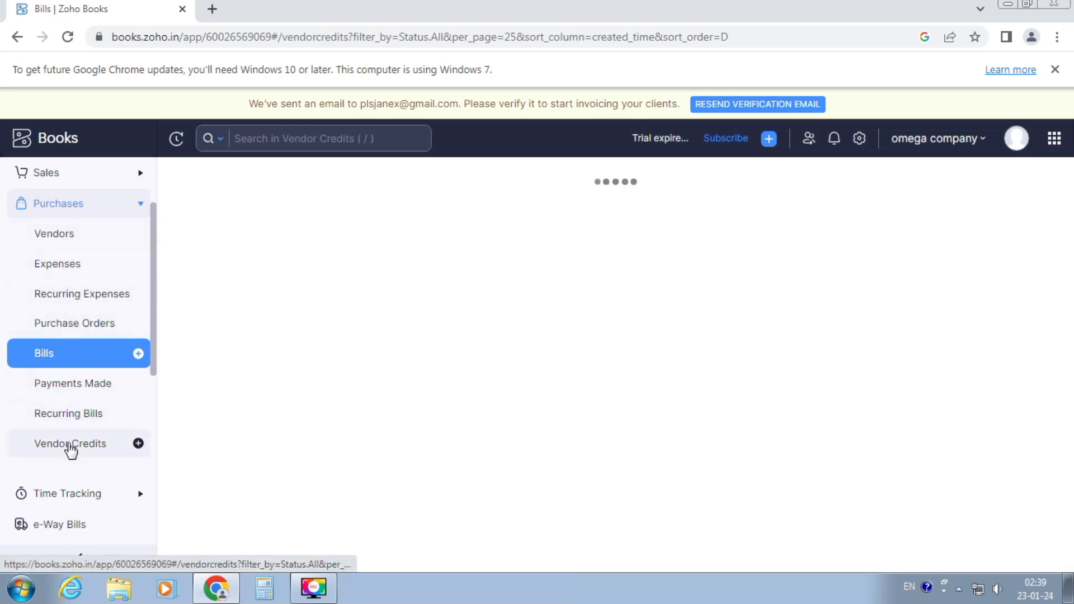
pyautogui.moveTo(1066, 279); pyautogui.dragTo(1065, 369)
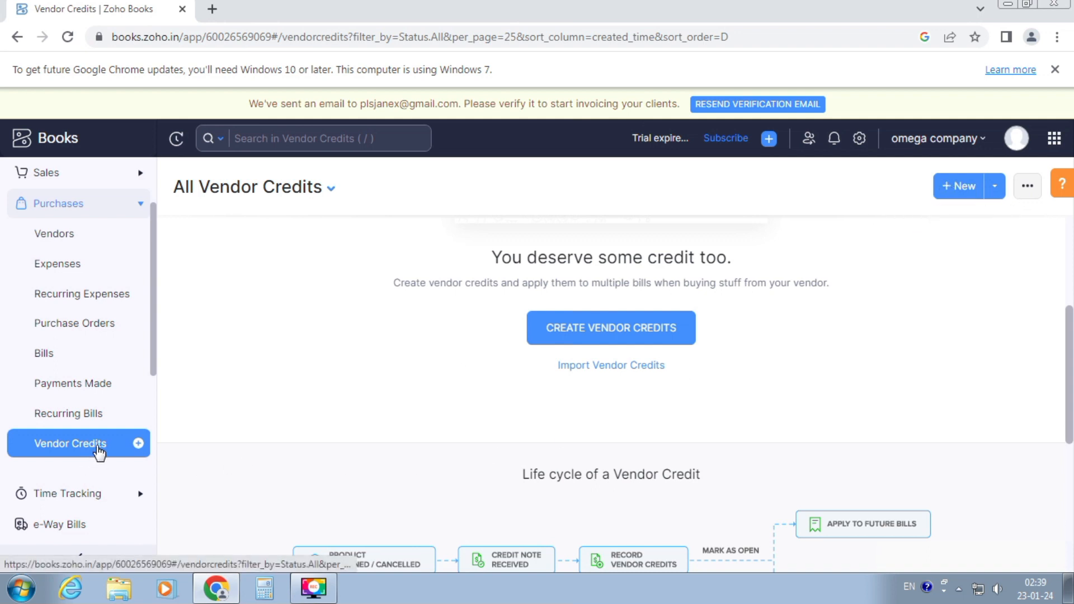
pyautogui.click(967, 190)
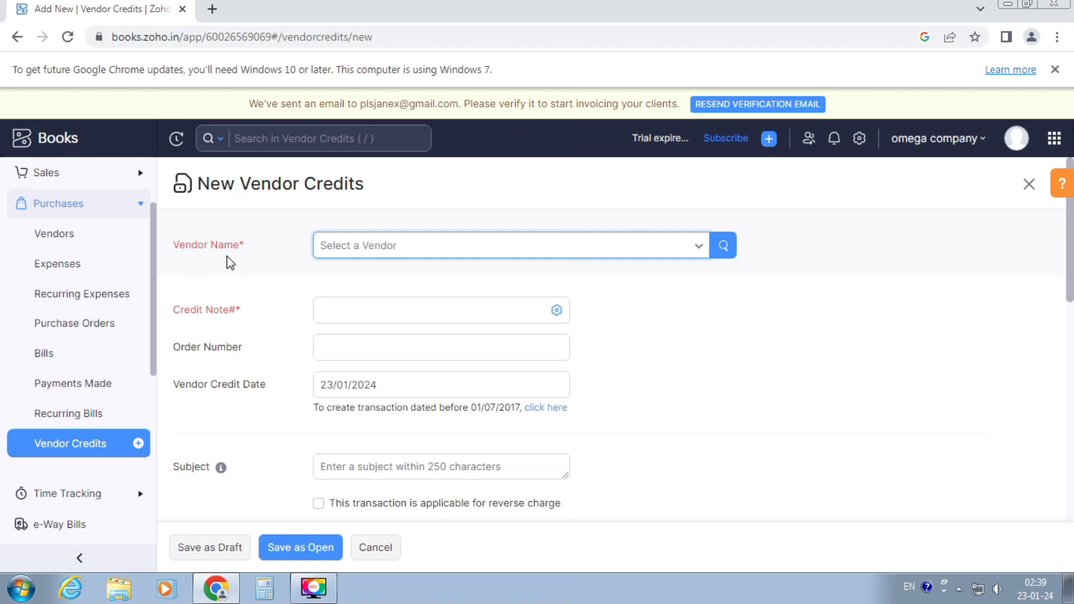
pyautogui.click(696, 250)
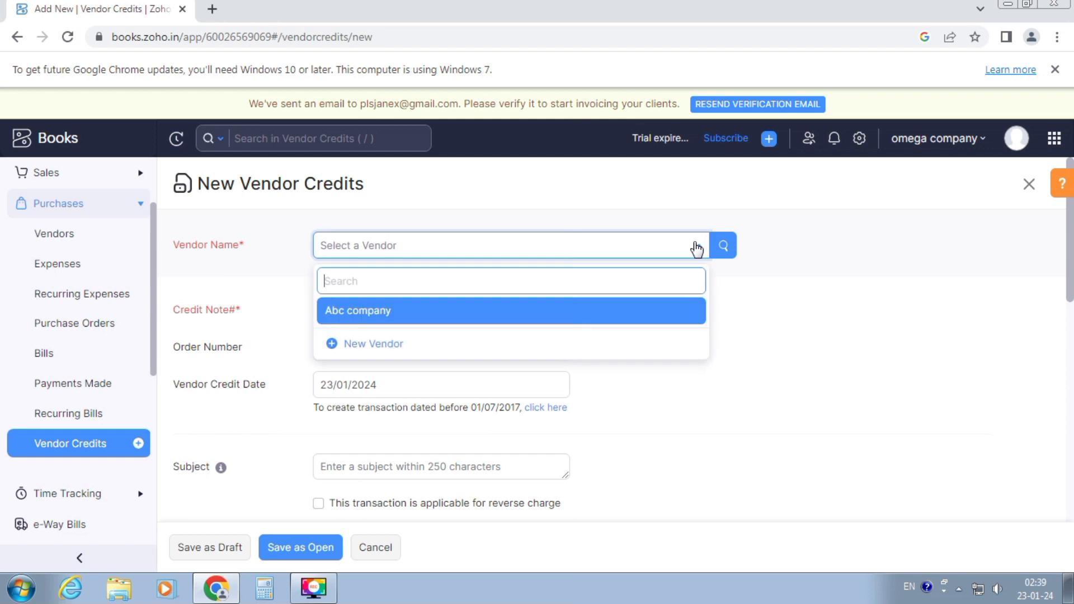
pyautogui.click(352, 314)
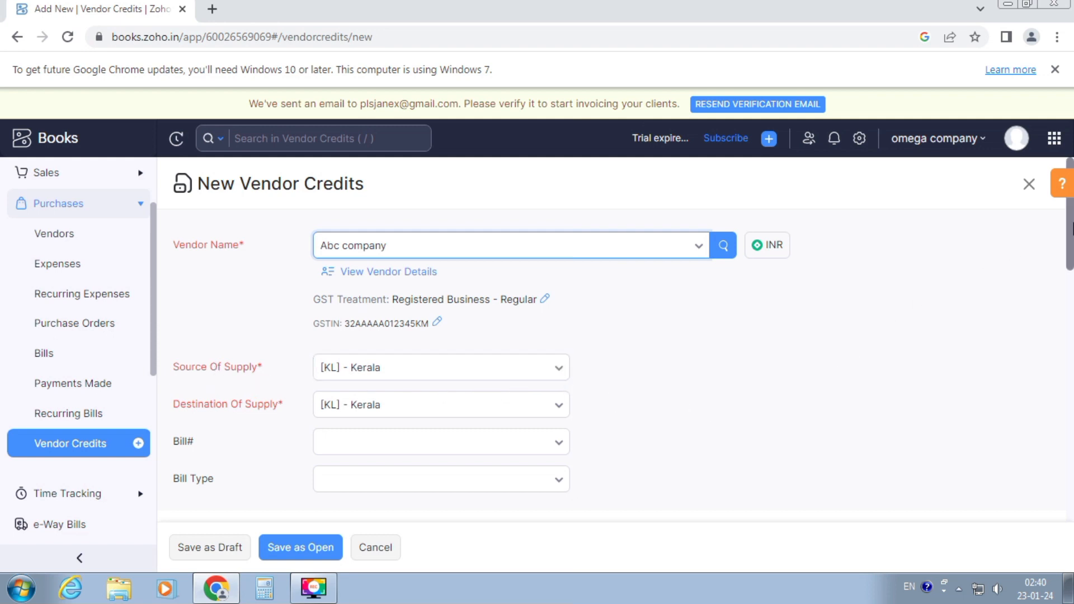
pyautogui.moveTo(1071, 229); pyautogui.dragTo(1071, 285)
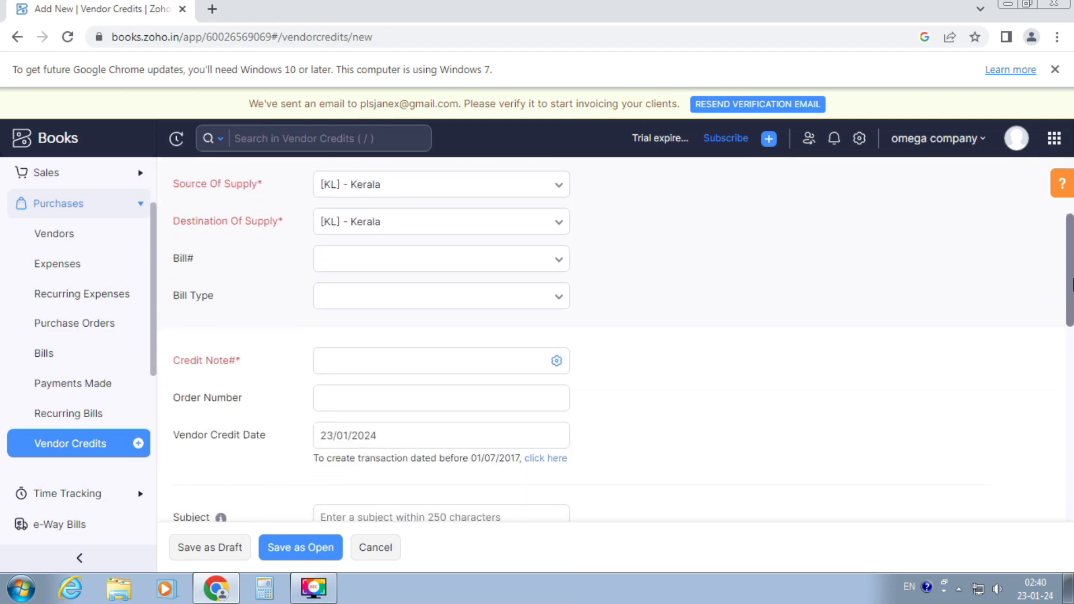
pyautogui.click(390, 367)
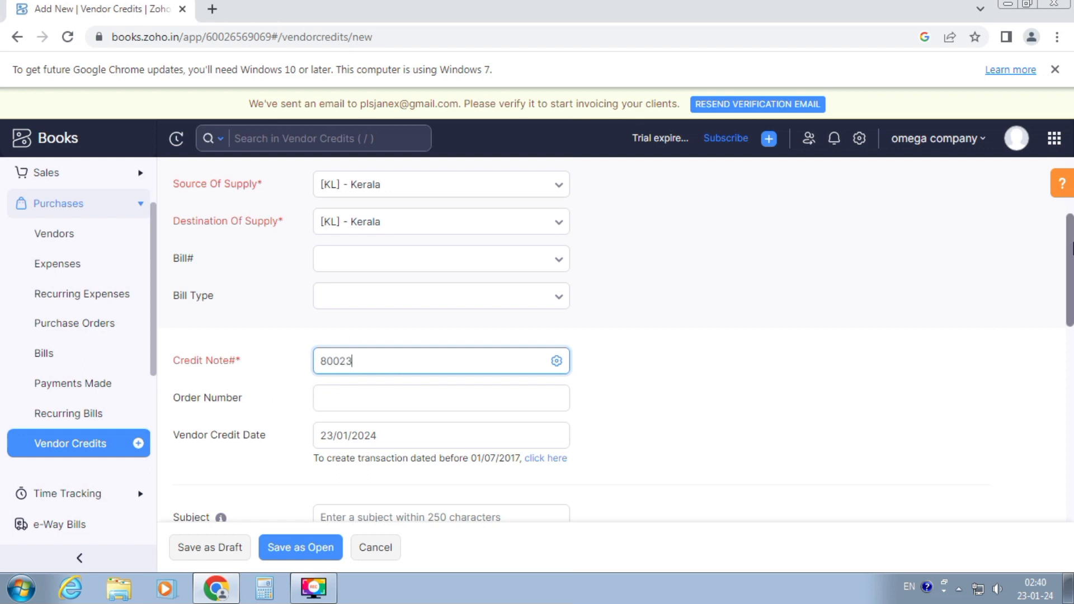
# Add the item Realme C3 to the vendor credit's item table with a quantity of 3.
pyautogui.scroll(-7, 687, 362)
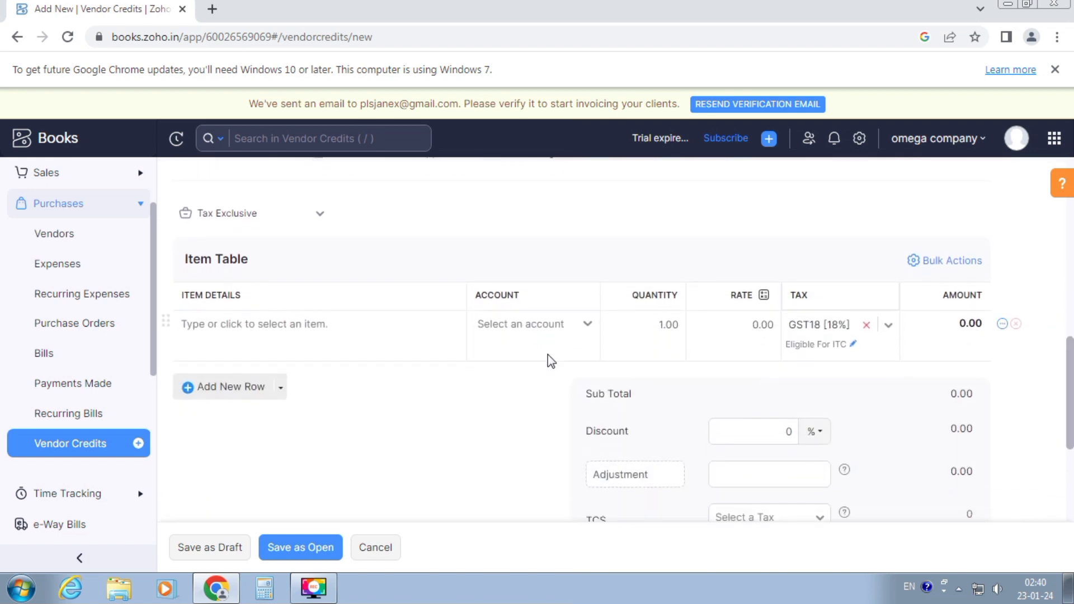
pyautogui.click(311, 325)
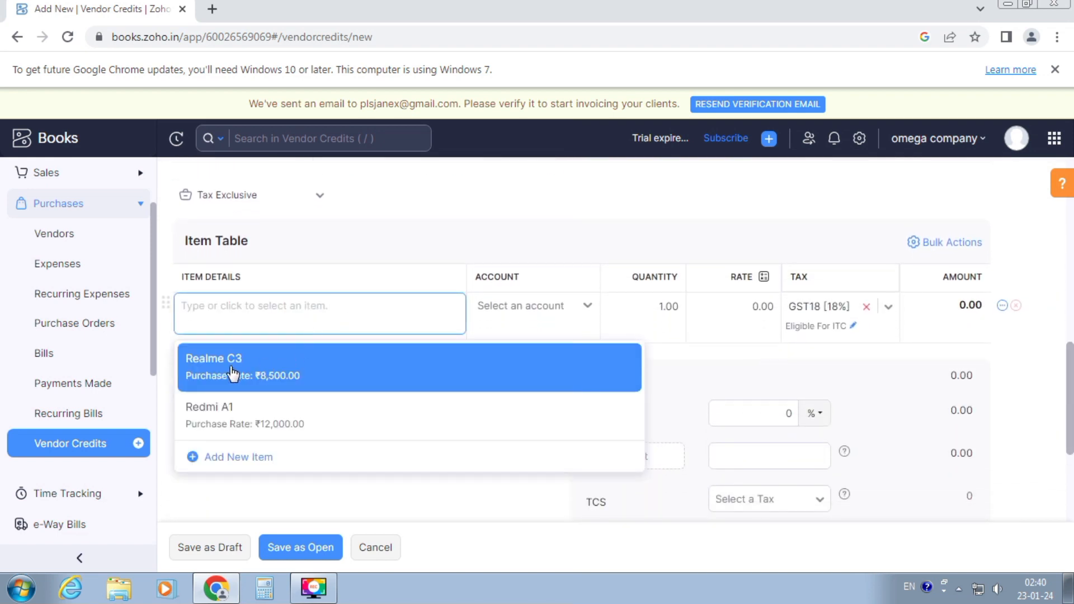
pyautogui.click(233, 374)
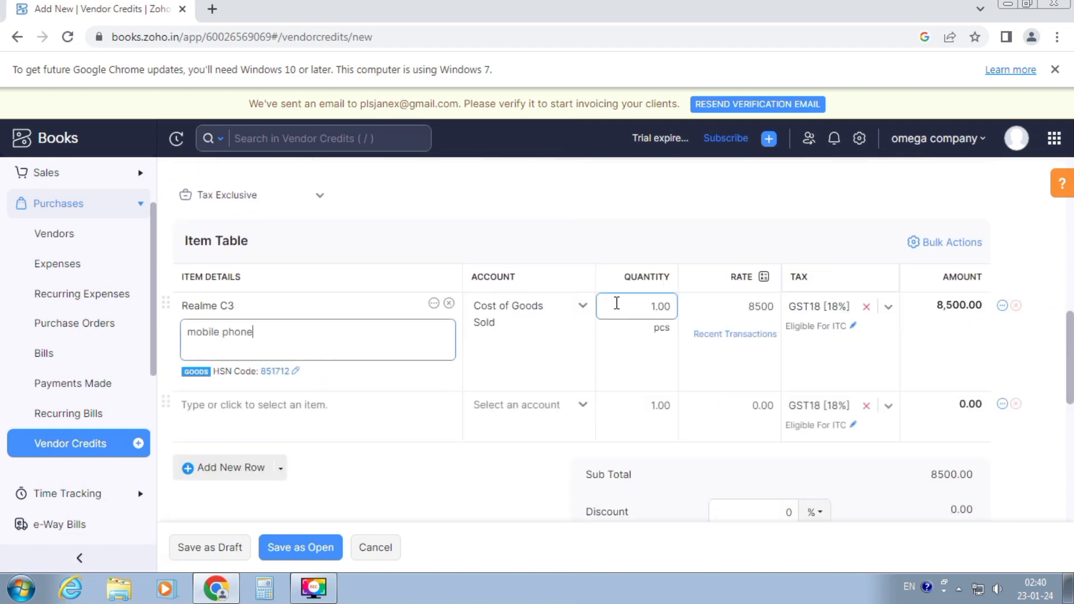
pyautogui.moveTo(634, 303); pyautogui.dragTo(671, 307)
pyautogui.write('3')
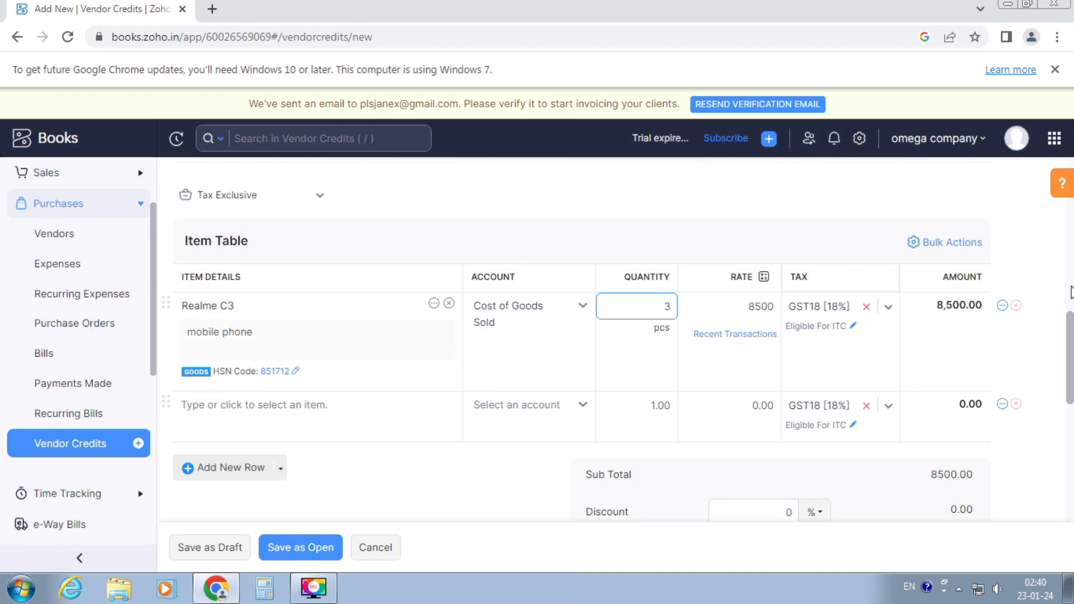
# Add the item Redmi A1 to the second row of the vendor credit's item table with a quantity of 2.
pyautogui.scroll(-2, 1071, 288)
pyautogui.click(255, 280)
pyautogui.click(242, 369)
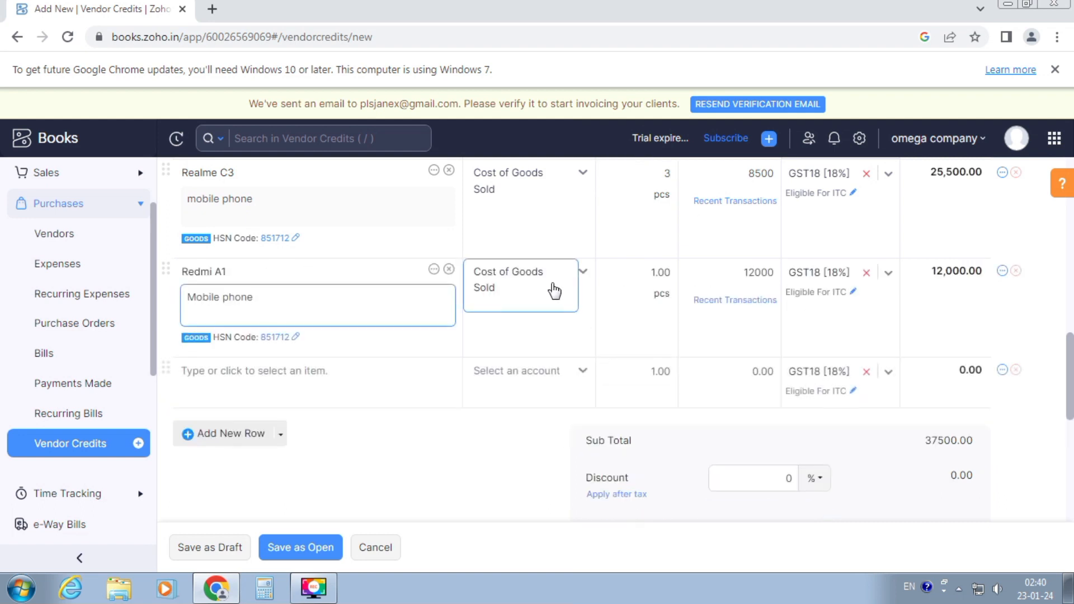
pyautogui.moveTo(636, 272); pyautogui.dragTo(682, 272)
pyautogui.write('2')
pyautogui.press('Tab')
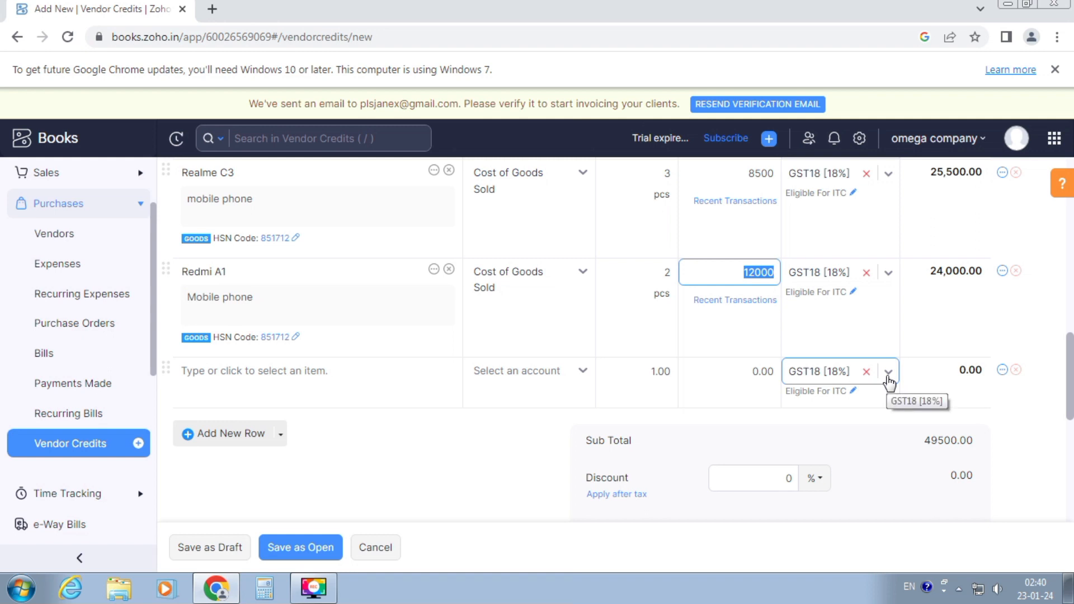
# Check the vendor credit's taxes and total, and try to save it as open.
pyautogui.moveTo(1070, 369)
pyautogui.mouseDown()
pyautogui.moveTo(1069, 384)
pyautogui.moveTo(1072, 372)
pyautogui.mouseUp()
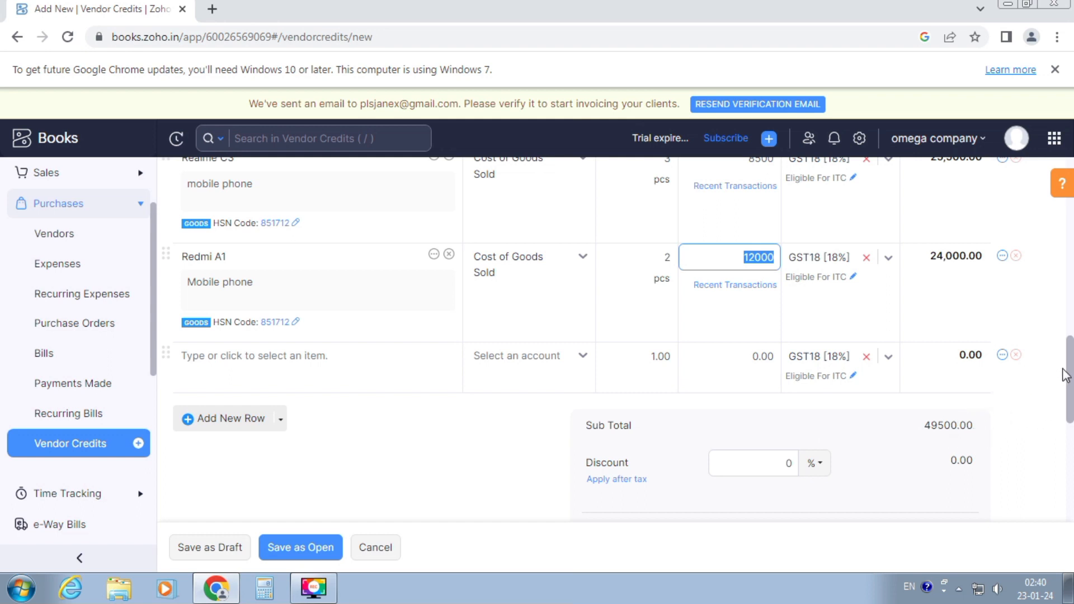
pyautogui.moveTo(1069, 369); pyautogui.dragTo(1067, 417)
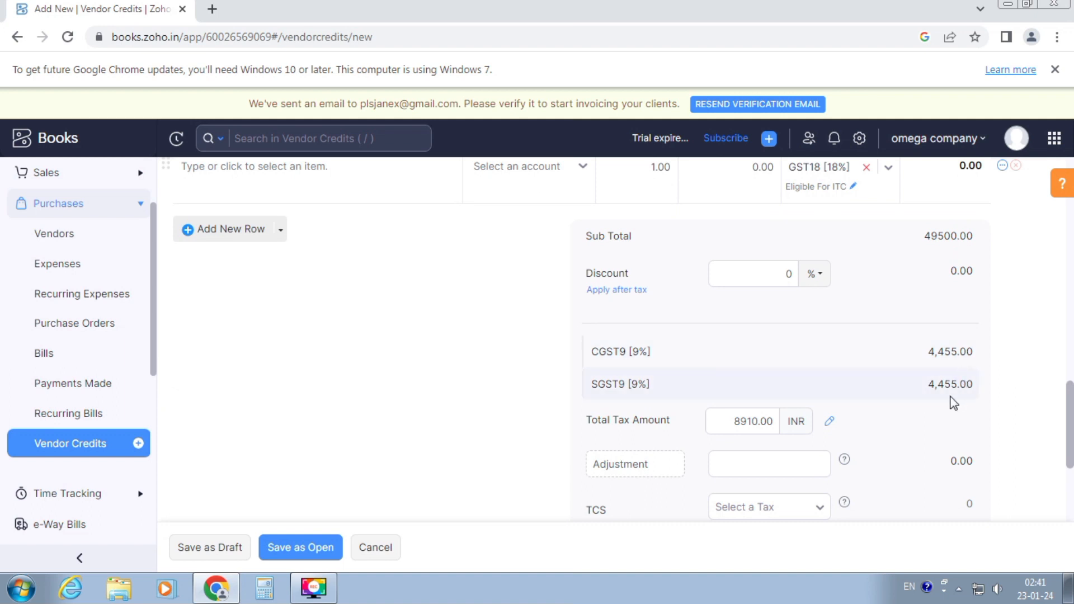
pyautogui.scroll(-2, 1069, 431)
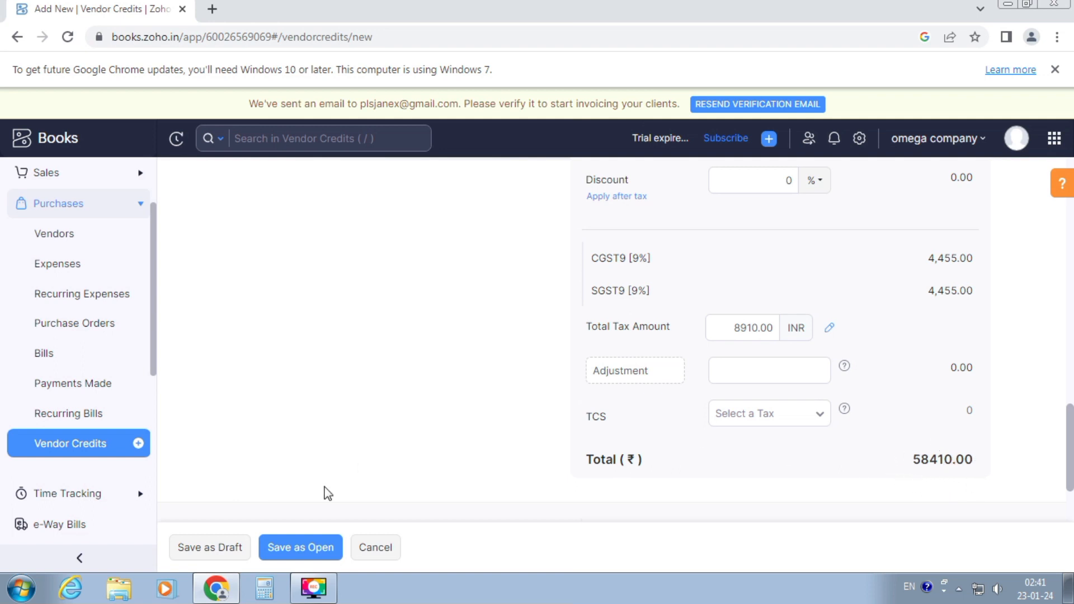
pyautogui.click(296, 547)
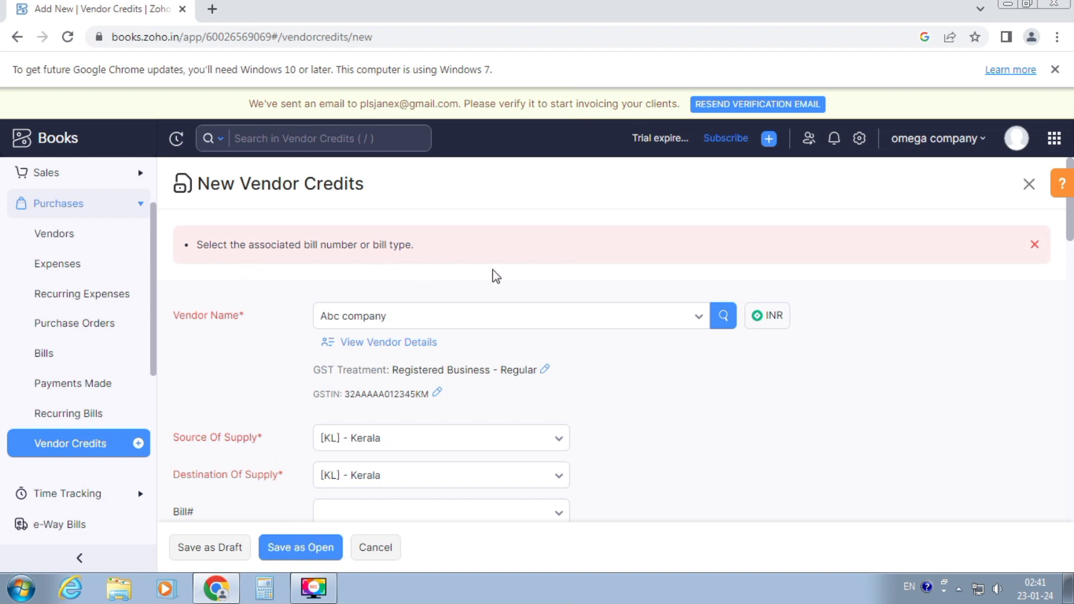
# Set the vendor credit's bill type to Registered and save the credit as open.
pyautogui.moveTo(1069, 229); pyautogui.dragTo(1069, 270)
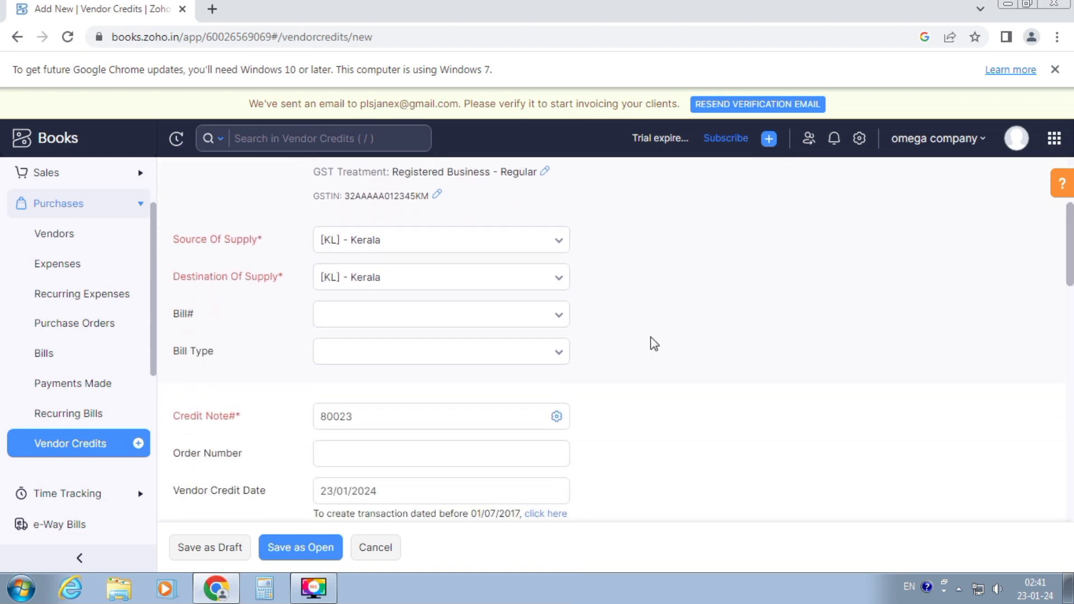
pyautogui.click(558, 352)
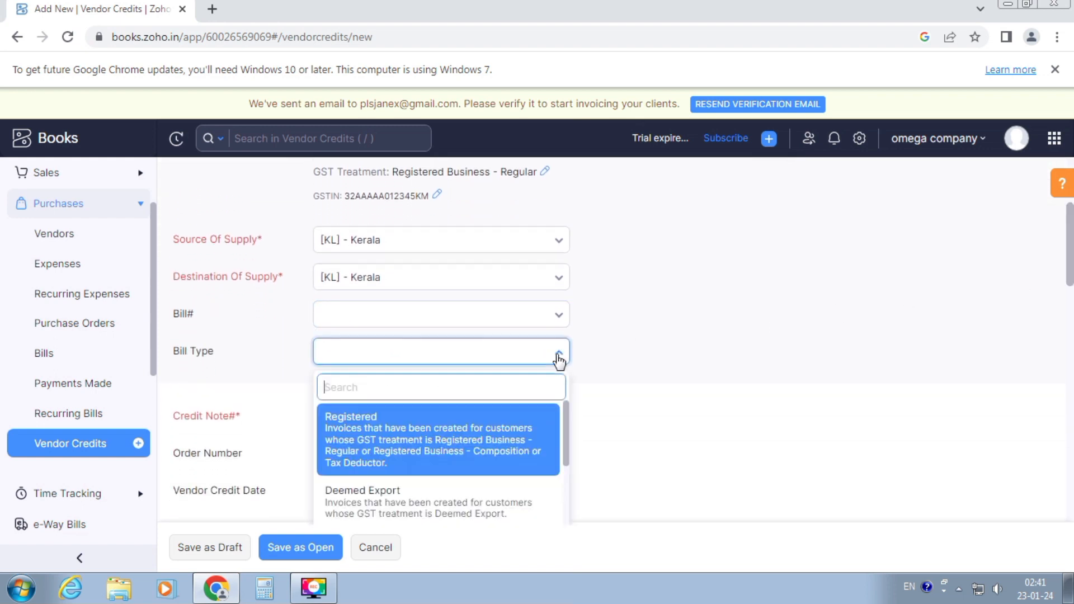
pyautogui.click(394, 440)
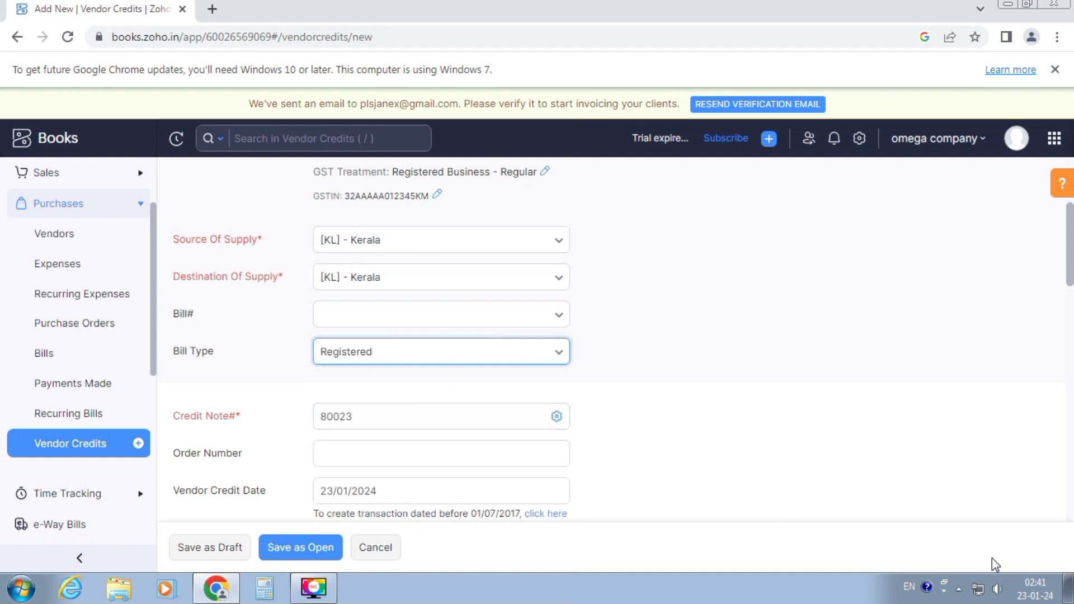
pyautogui.click(287, 545)
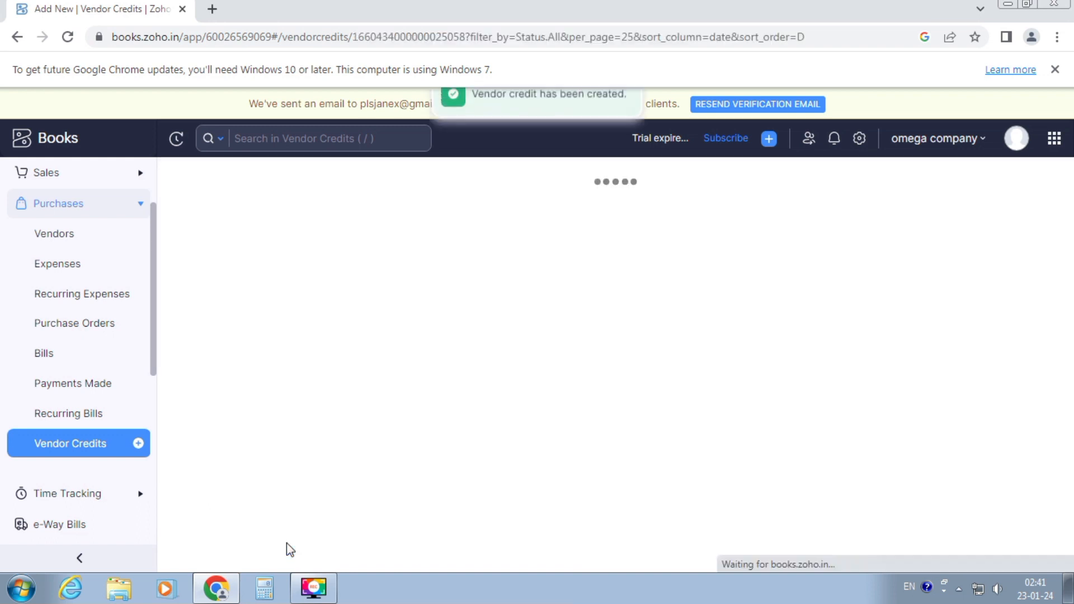
# Review the items and total of the saved vendor credit, and go back to the list of all bills.
pyautogui.moveTo(1070, 266); pyautogui.dragTo(1071, 397)
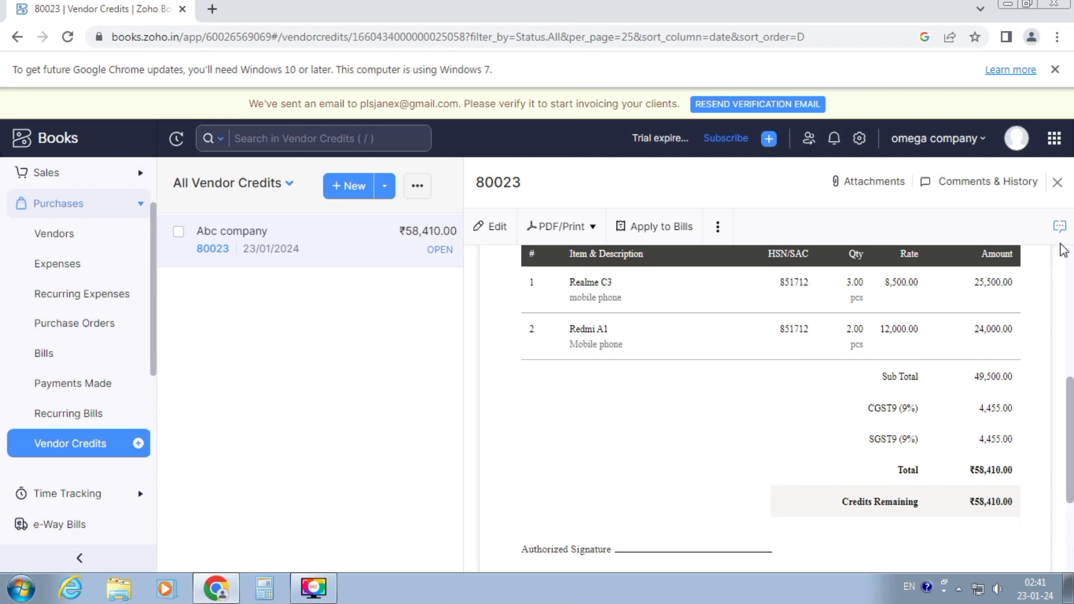
pyautogui.click(17, 37)
pyautogui.click(17, 37)
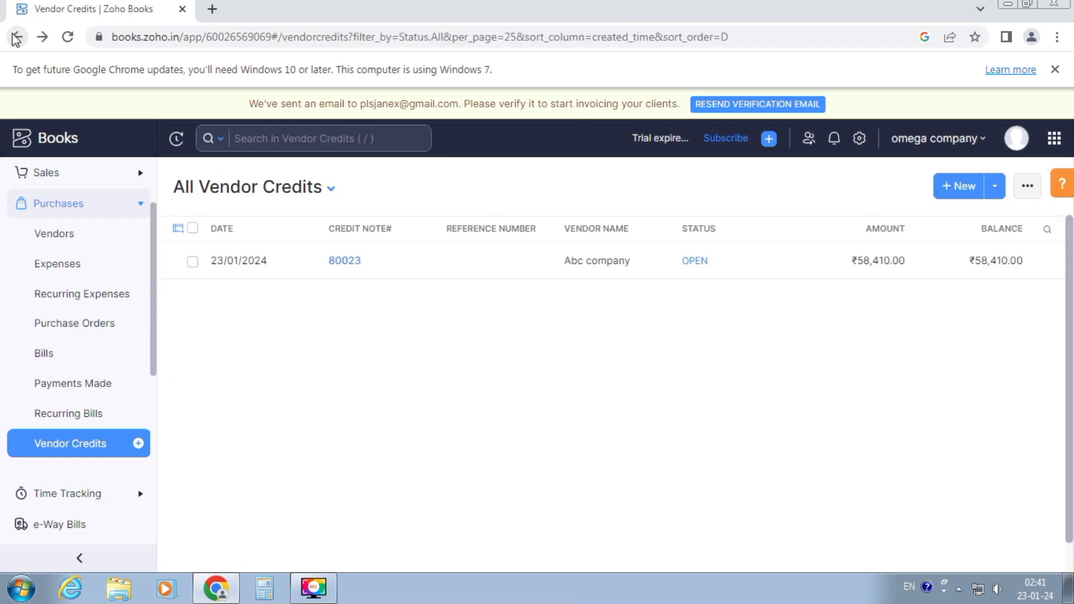
pyautogui.click(17, 37)
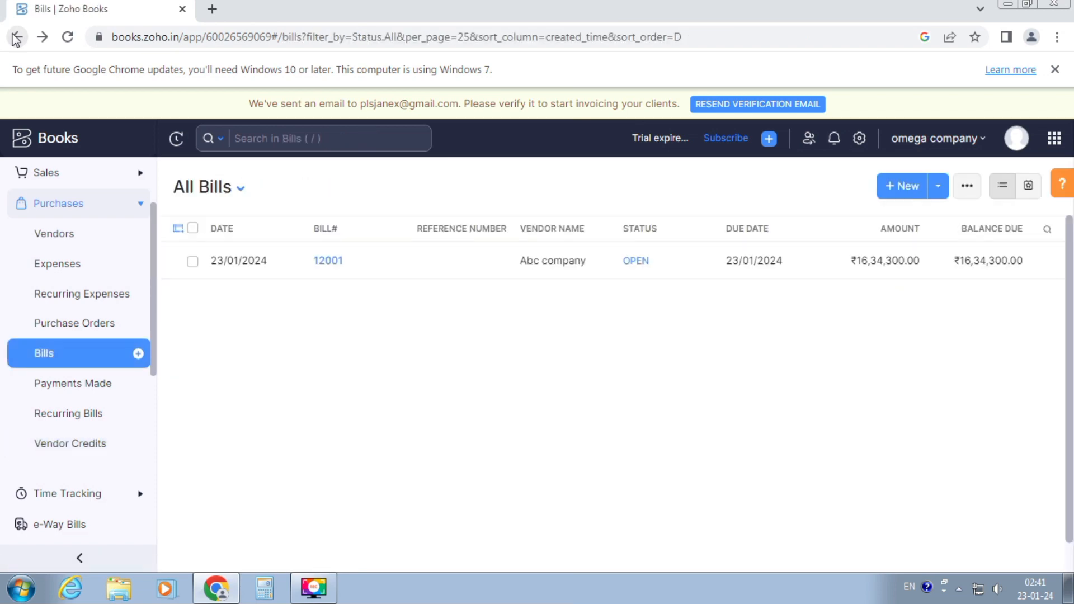
pyautogui.click(16, 37)
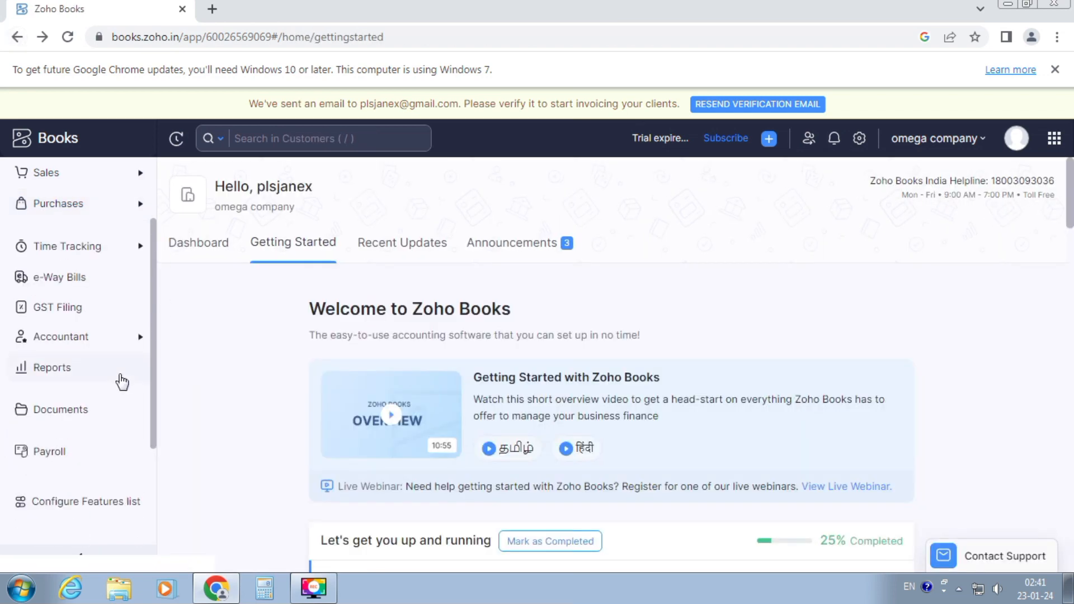
pyautogui.click(71, 210)
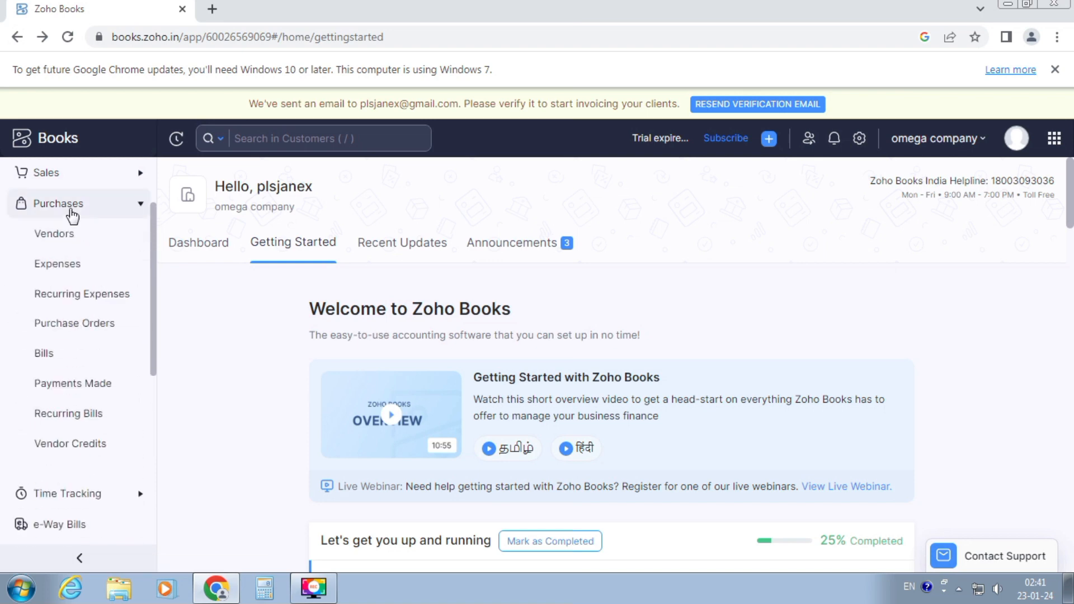
pyautogui.click(67, 381)
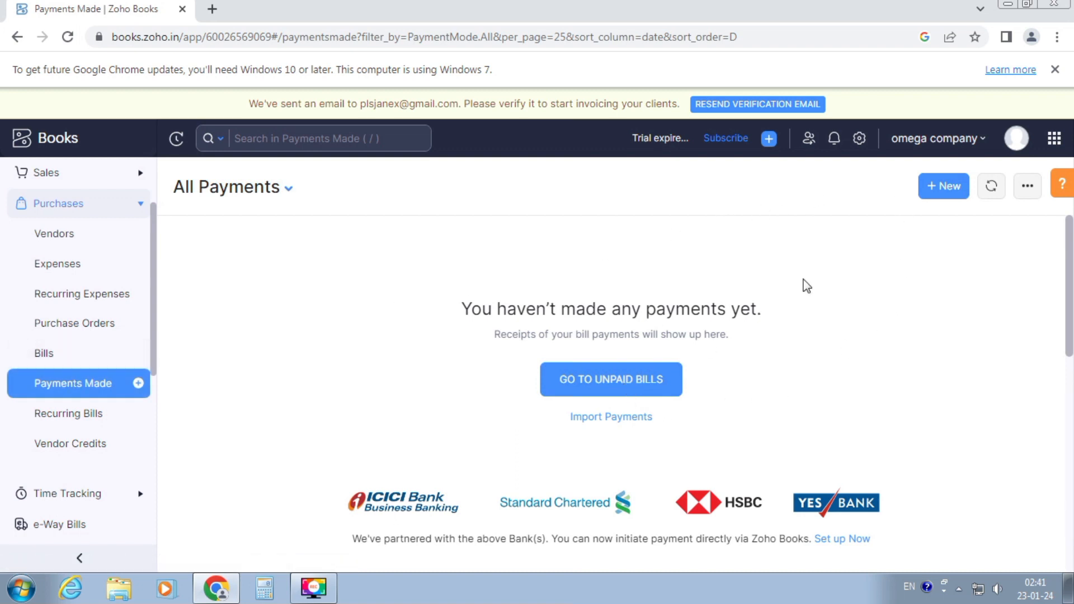
pyautogui.click(932, 193)
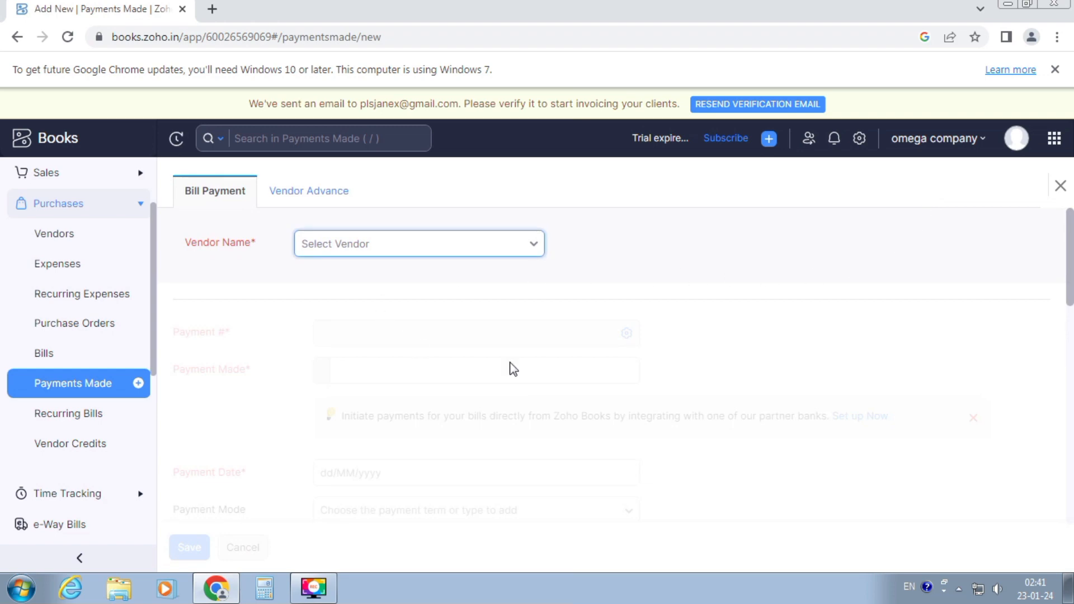
pyautogui.click(18, 39)
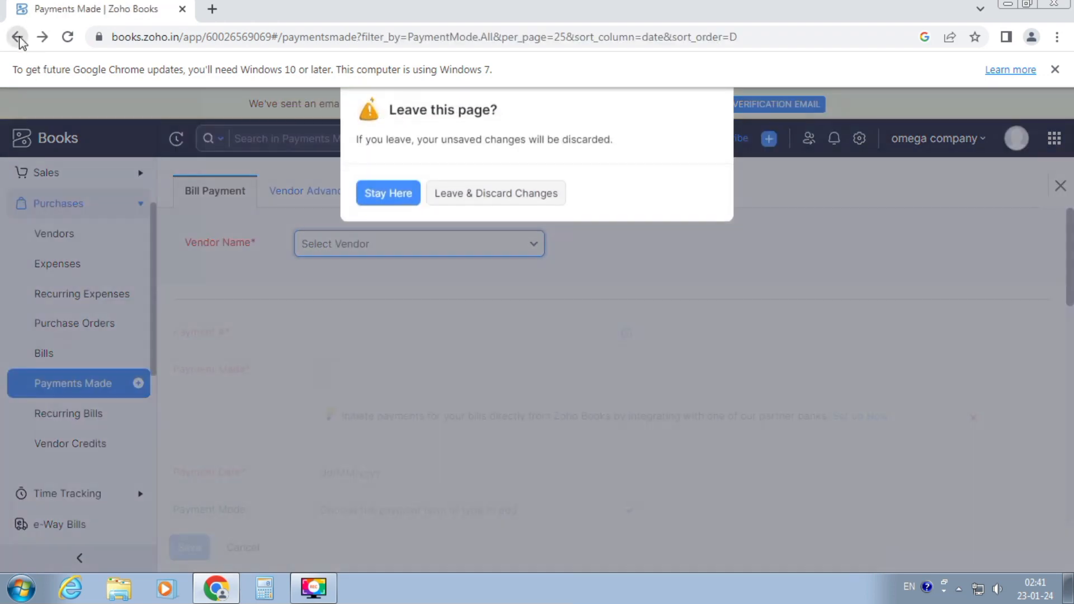
pyautogui.click(485, 202)
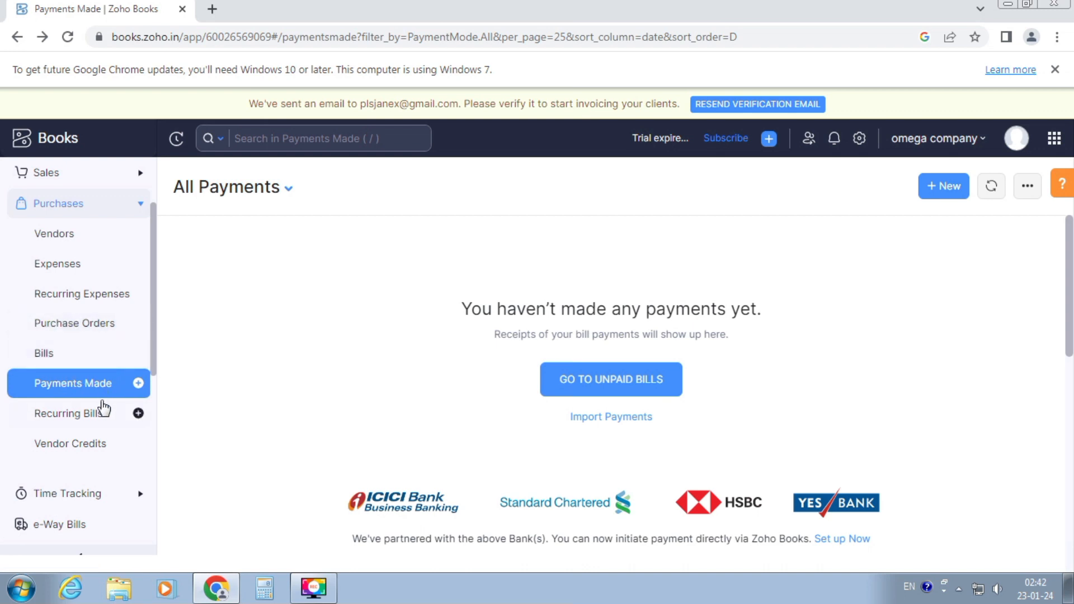
# Open the Abc company bill, apply 58410 of the available vendor credit to it, and save.
pyautogui.click(65, 358)
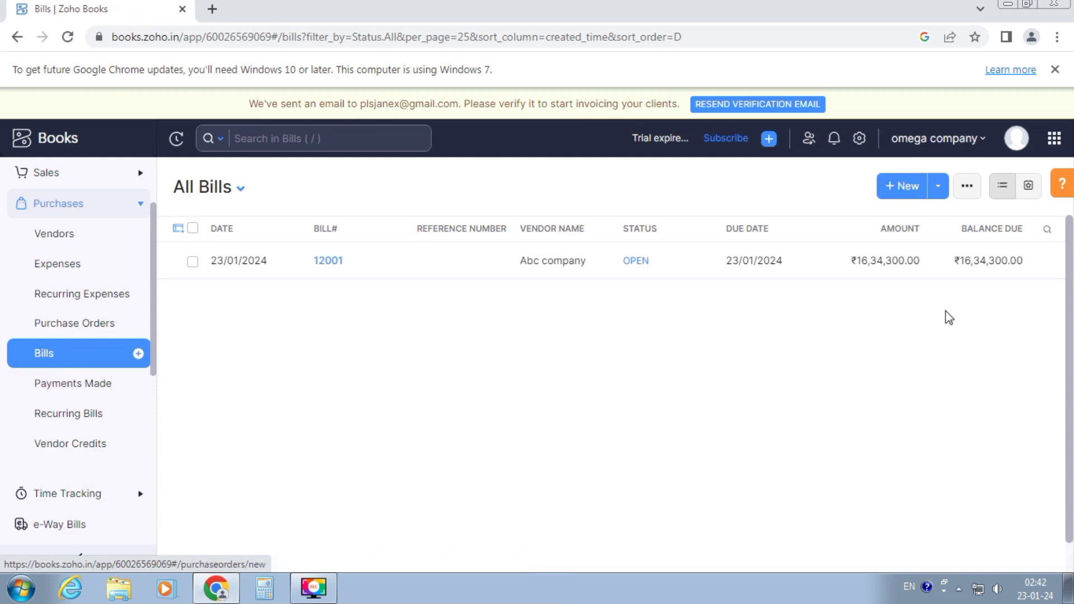
pyautogui.doubleClick(261, 264)
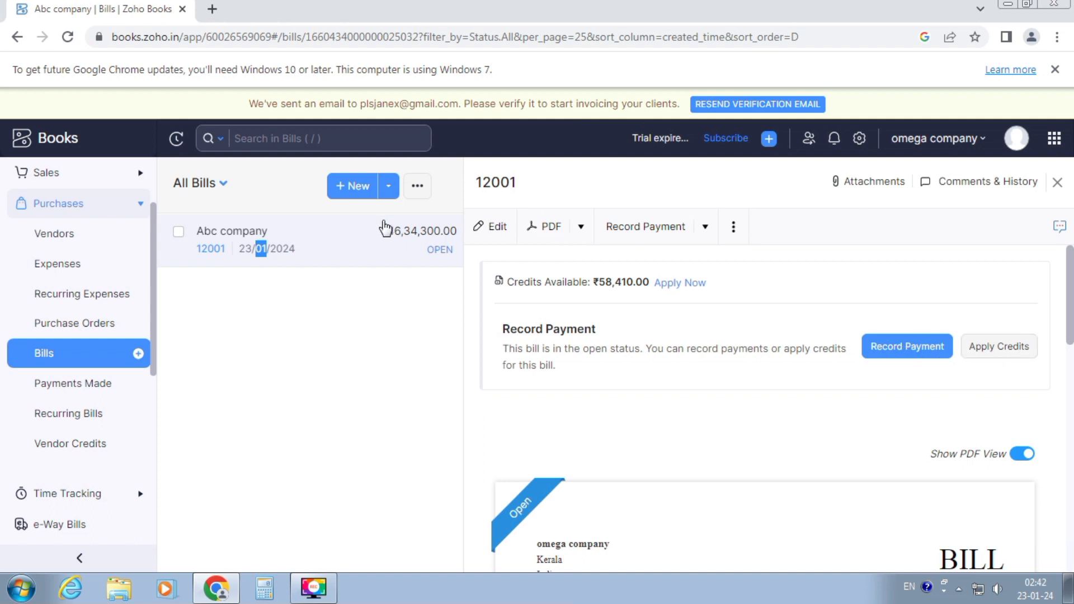
pyautogui.click(995, 351)
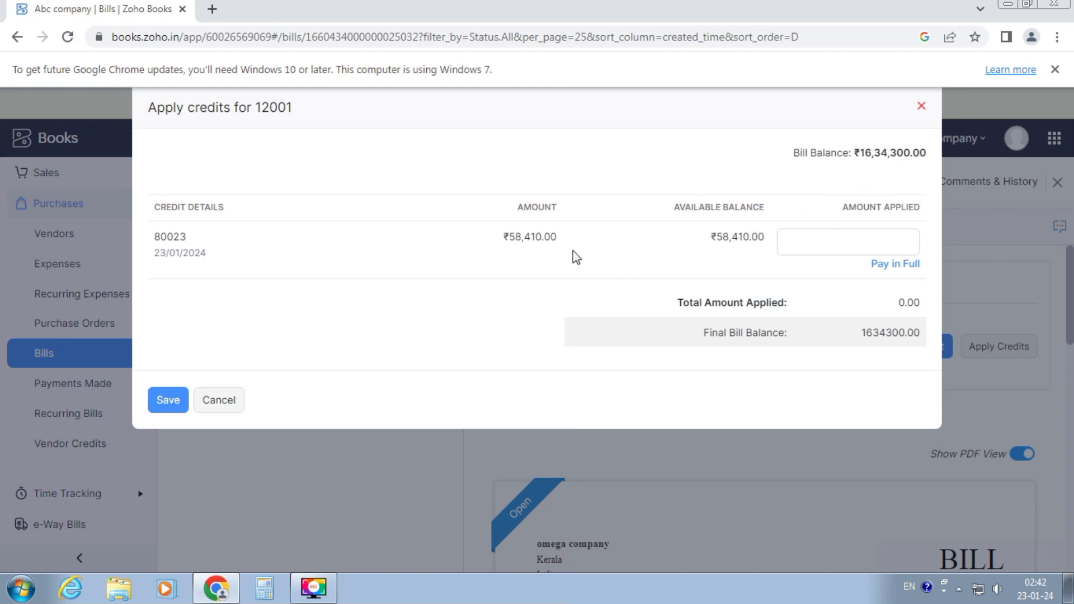
pyautogui.click(814, 230)
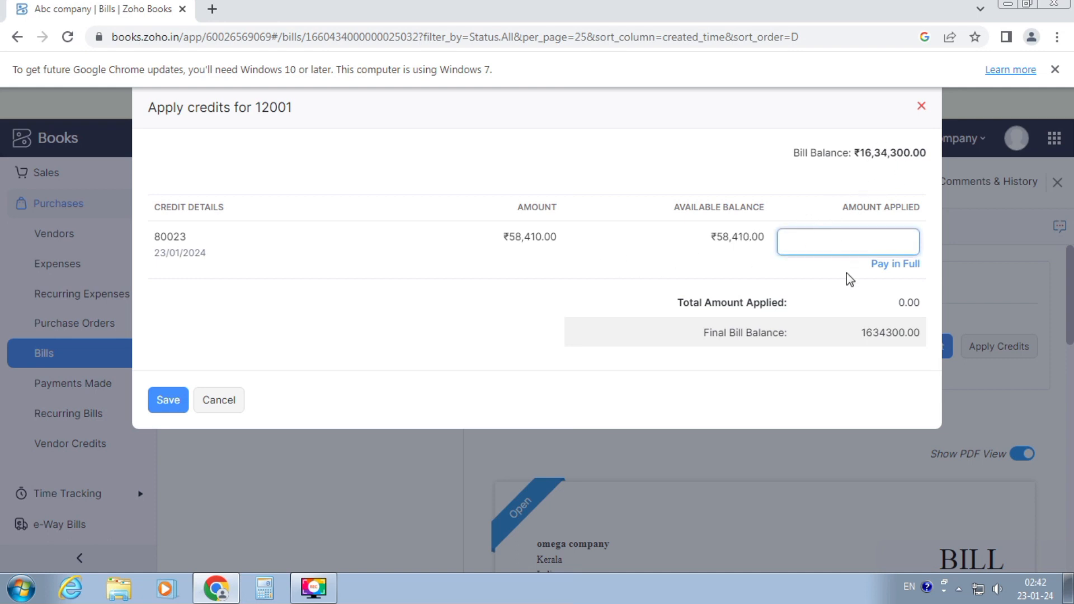
pyautogui.write('58410')
pyautogui.click(169, 400)
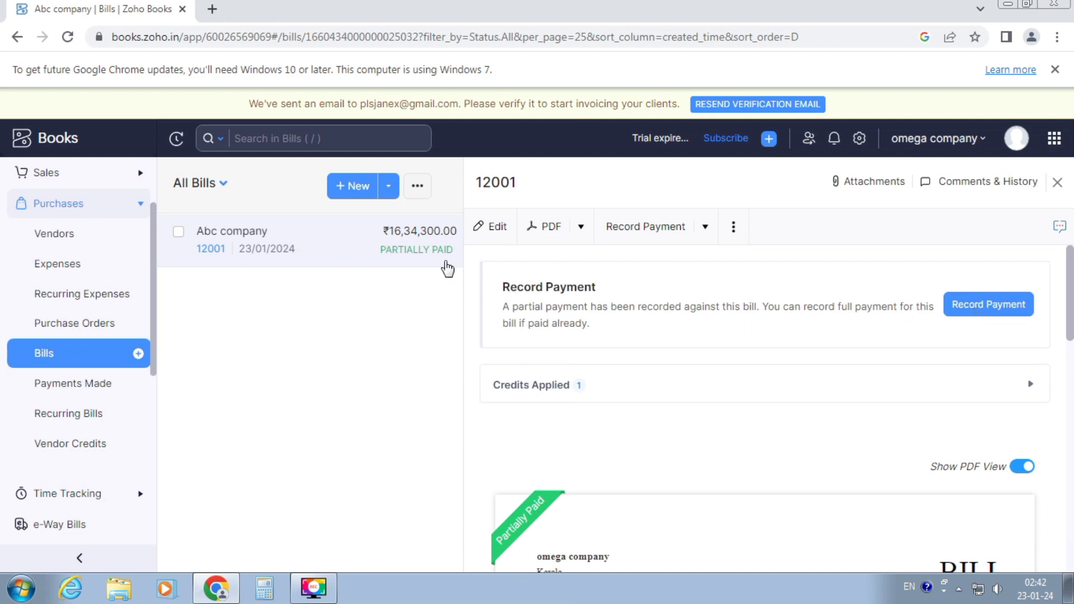
# Review the payment form for the Abc company bill without saving it, and check the balance due in the bills list.
pyautogui.click(985, 304)
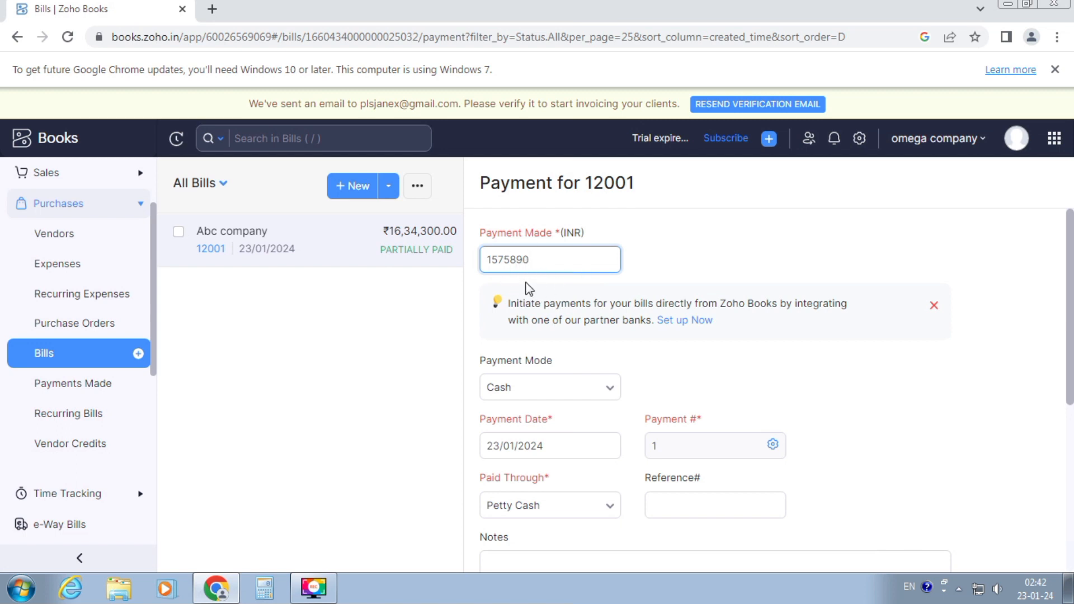
pyautogui.moveTo(1071, 296); pyautogui.dragTo(1070, 409)
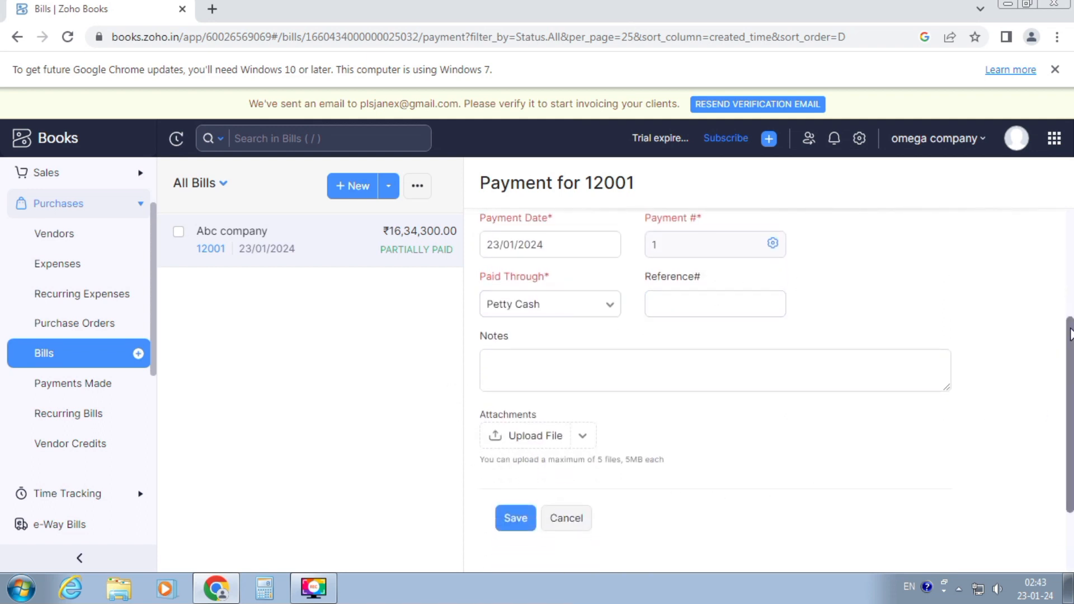
pyautogui.moveTo(1070, 324); pyautogui.dragTo(1068, 192)
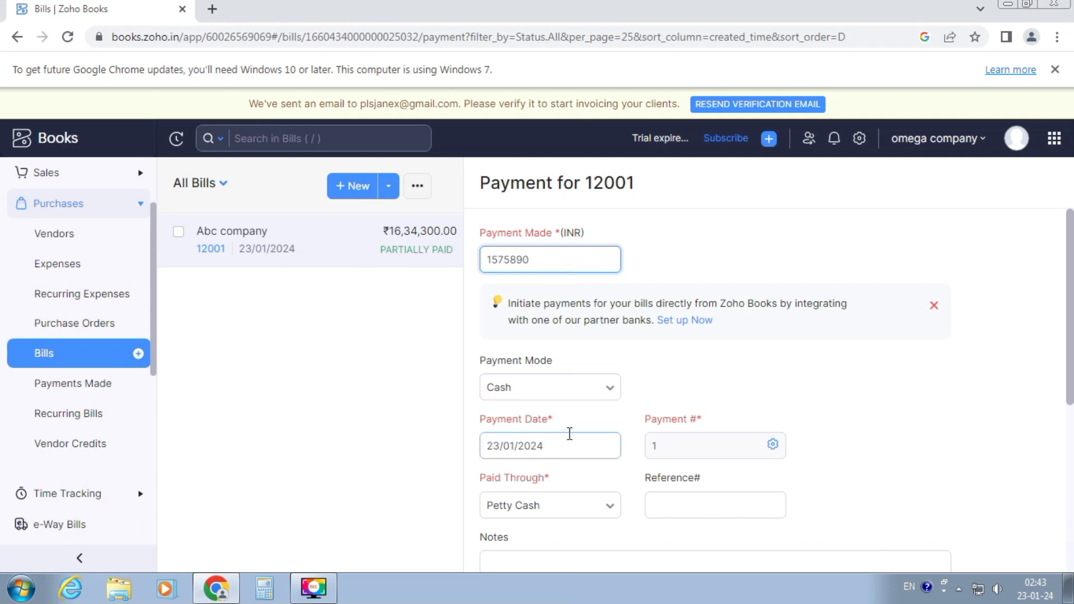
pyautogui.scroll(-5, 567, 434)
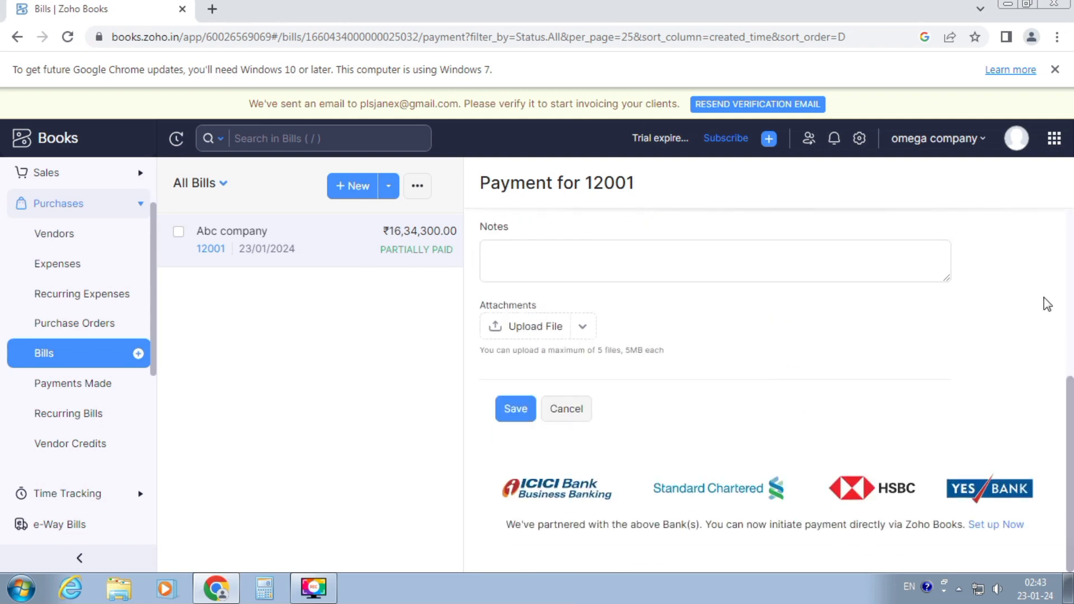
pyautogui.moveTo(1068, 385); pyautogui.dragTo(1071, 243)
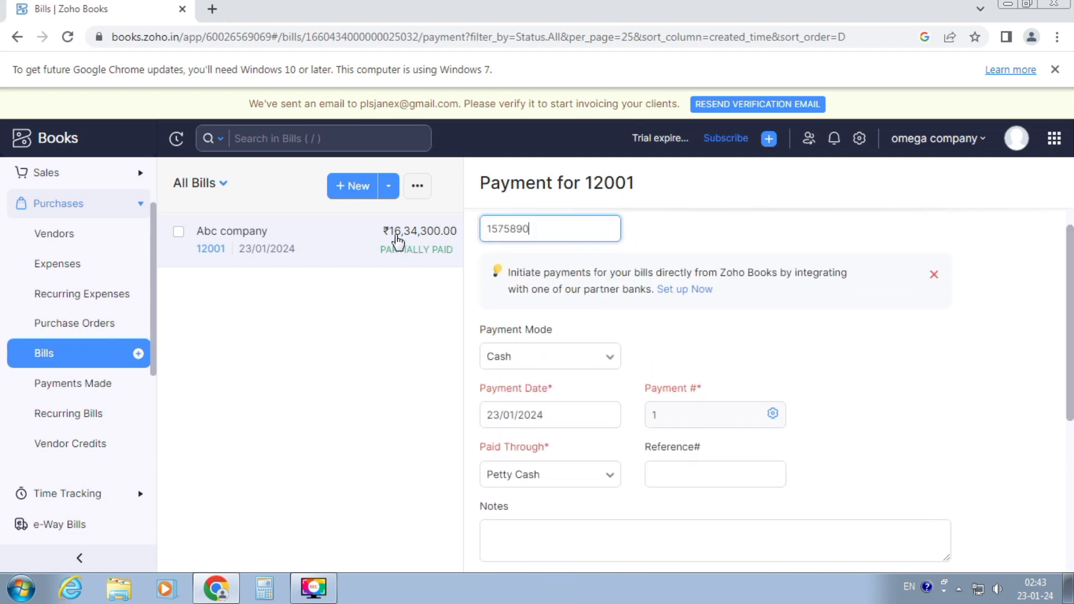
pyautogui.click(19, 38)
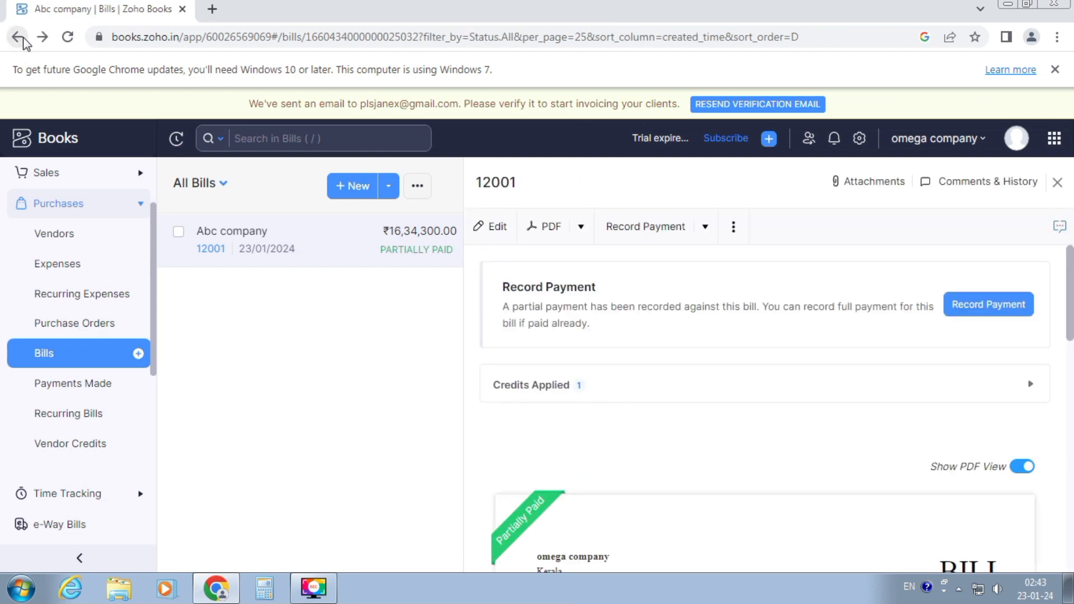
pyautogui.click(21, 40)
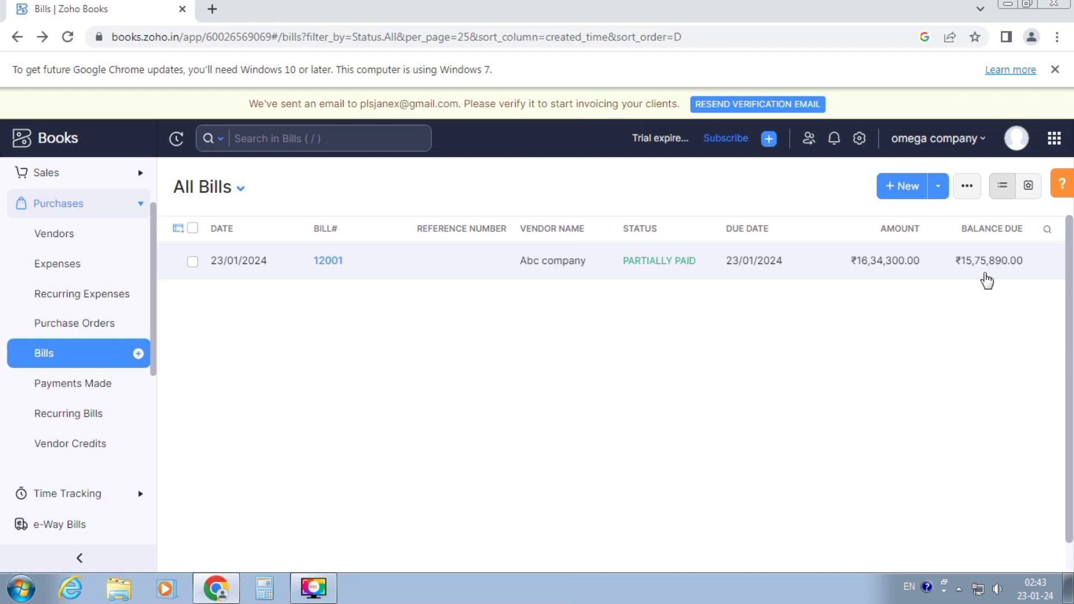
# Go back to the Zoho home page and reopen Books from there.
pyautogui.click(17, 36)
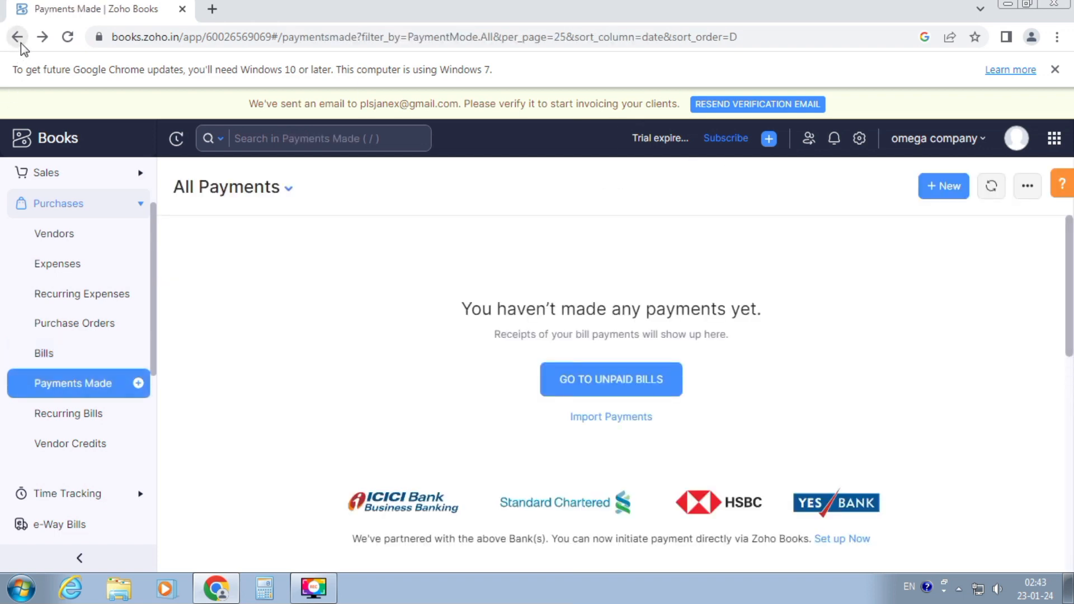
pyautogui.click(21, 44)
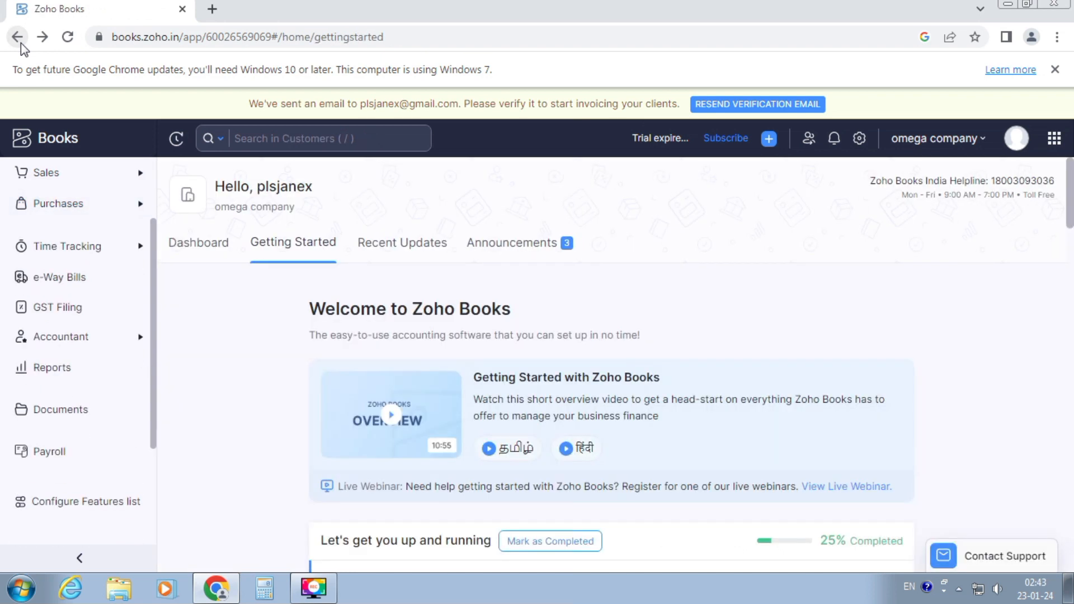
pyautogui.click(20, 42)
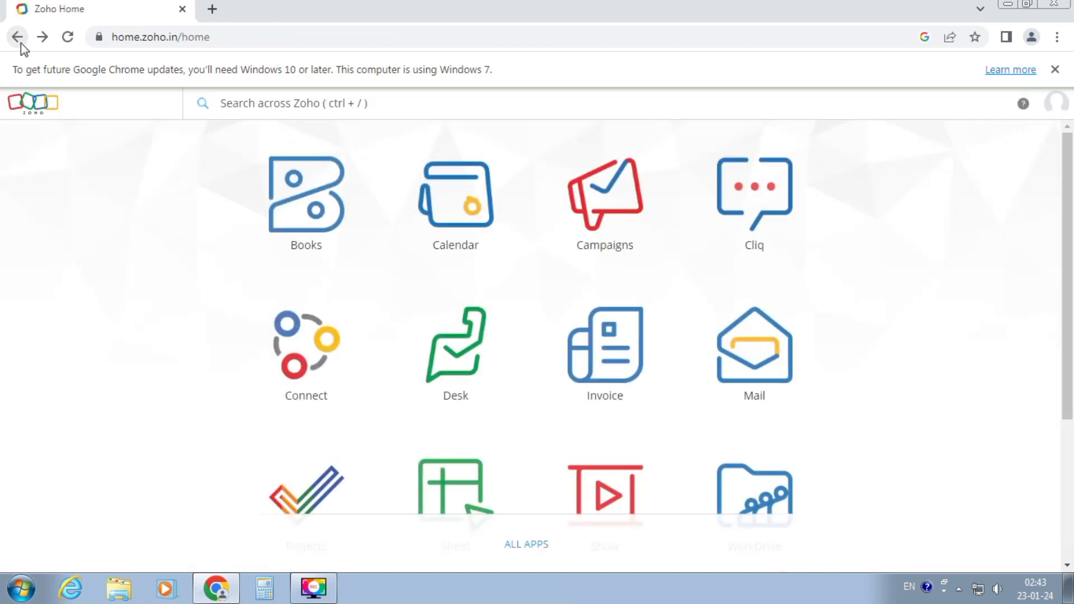
pyautogui.click(335, 222)
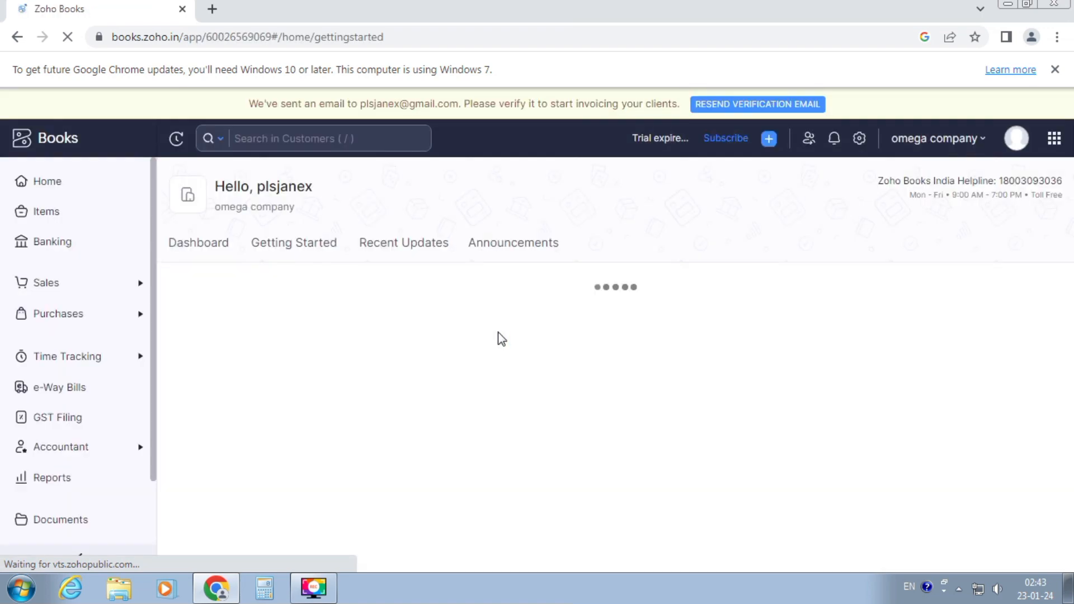
# Open the Vendor Balances report from the payables group of the general reports.
pyautogui.click(76, 480)
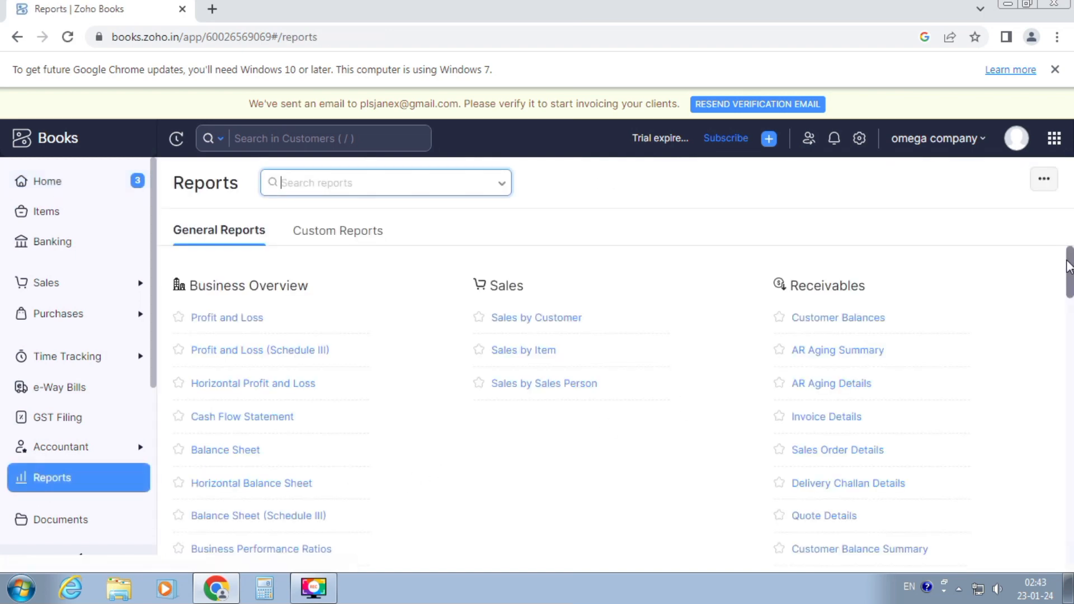
pyautogui.moveTo(1073, 265); pyautogui.dragTo(1071, 316)
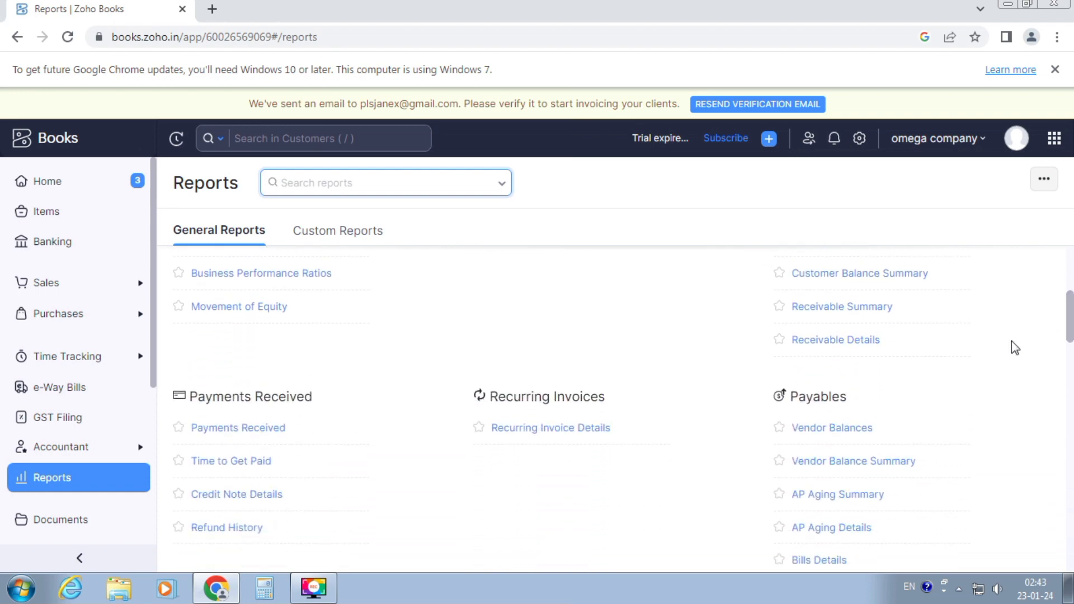
pyautogui.click(861, 429)
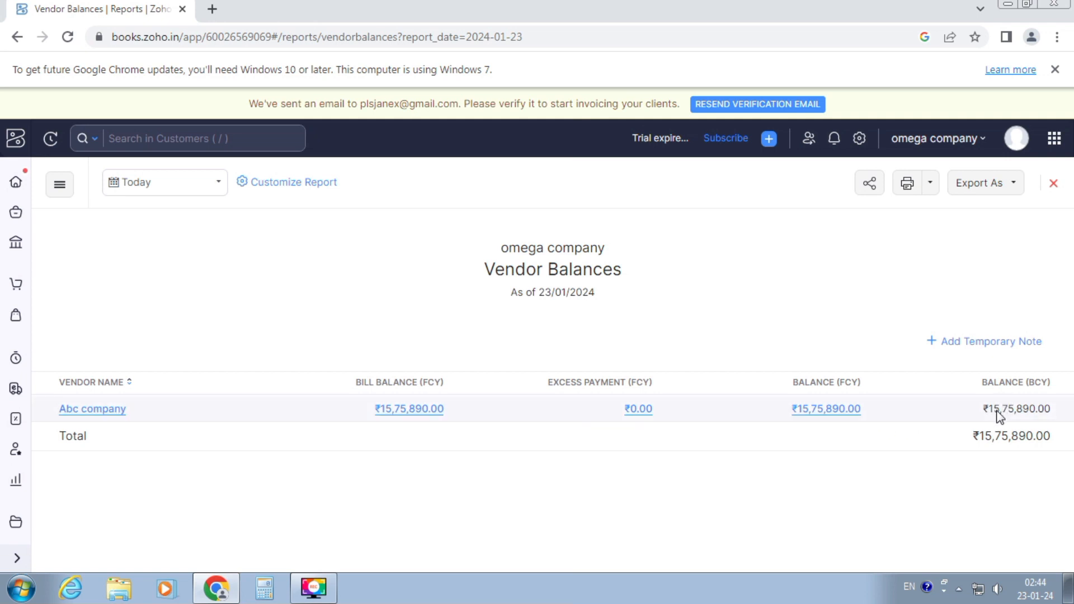
# Examine Abc company's vendor balance details and the bill behind its amount, and return to the list of reports.
pyautogui.click(831, 411)
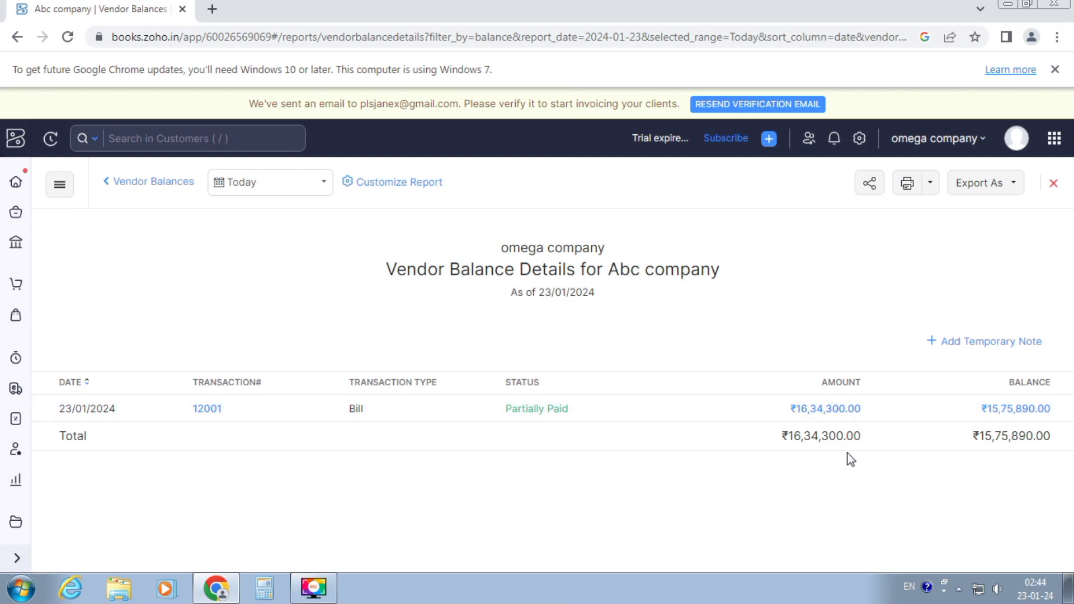
pyautogui.click(837, 409)
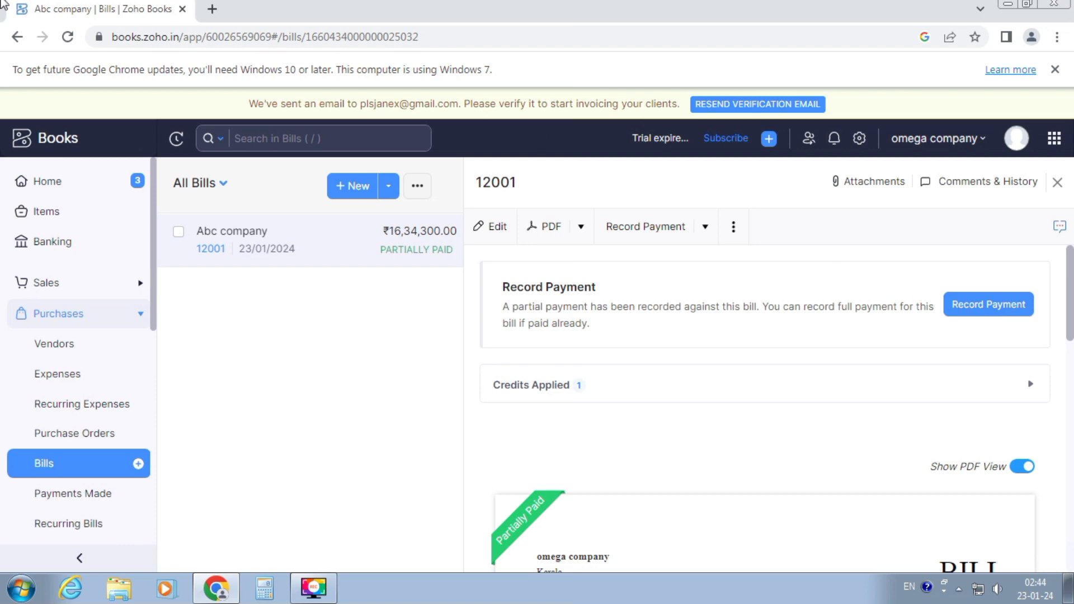
pyautogui.click(16, 43)
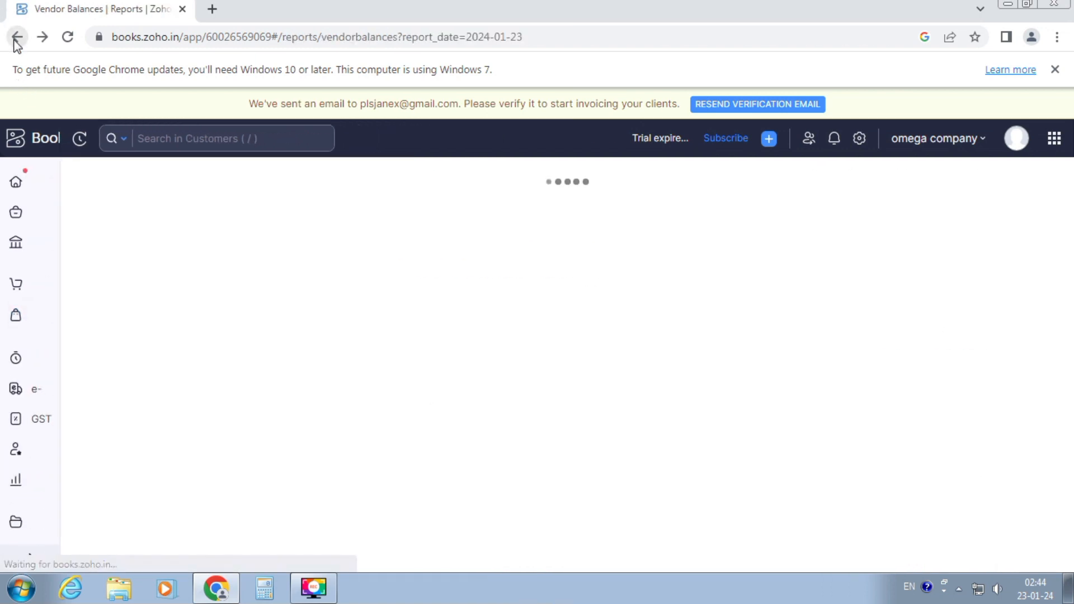
pyautogui.click(15, 43)
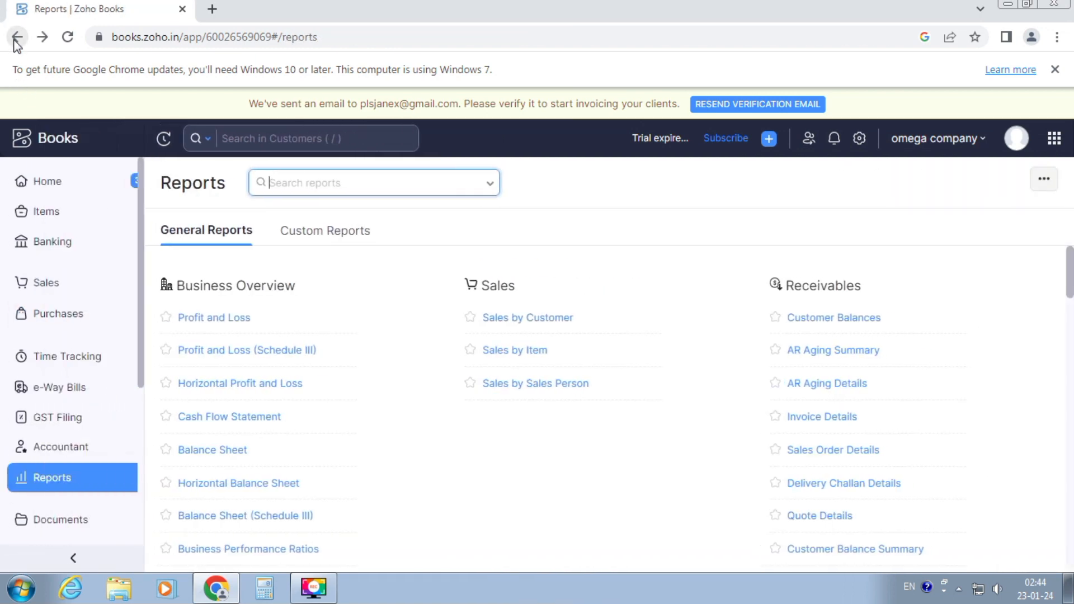